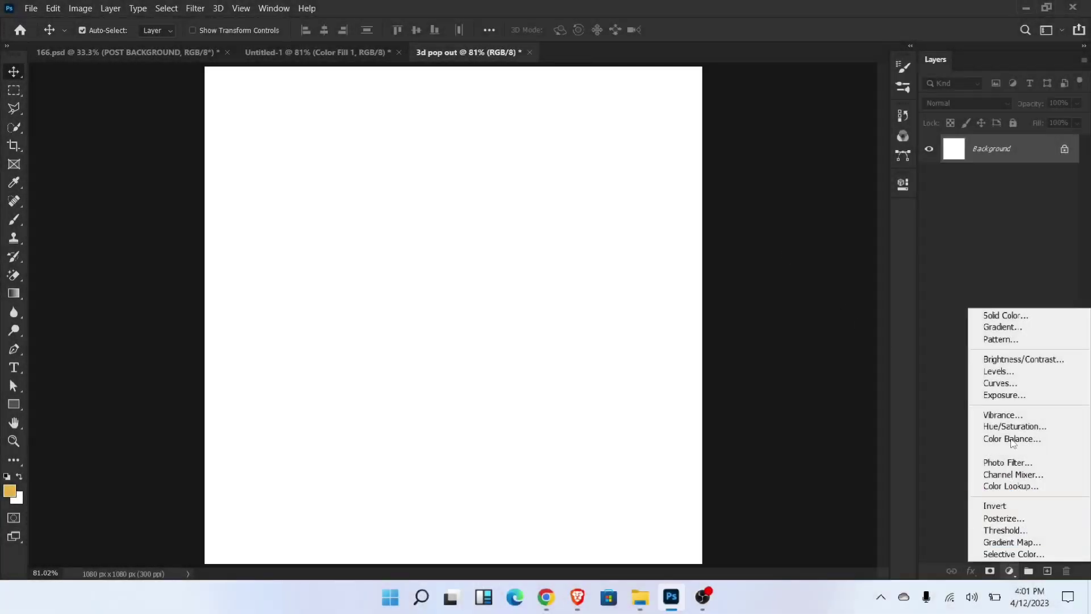
Add a Solid Color fill layer in hex #c16a77 over the whole canvas
left_click(1010, 314)
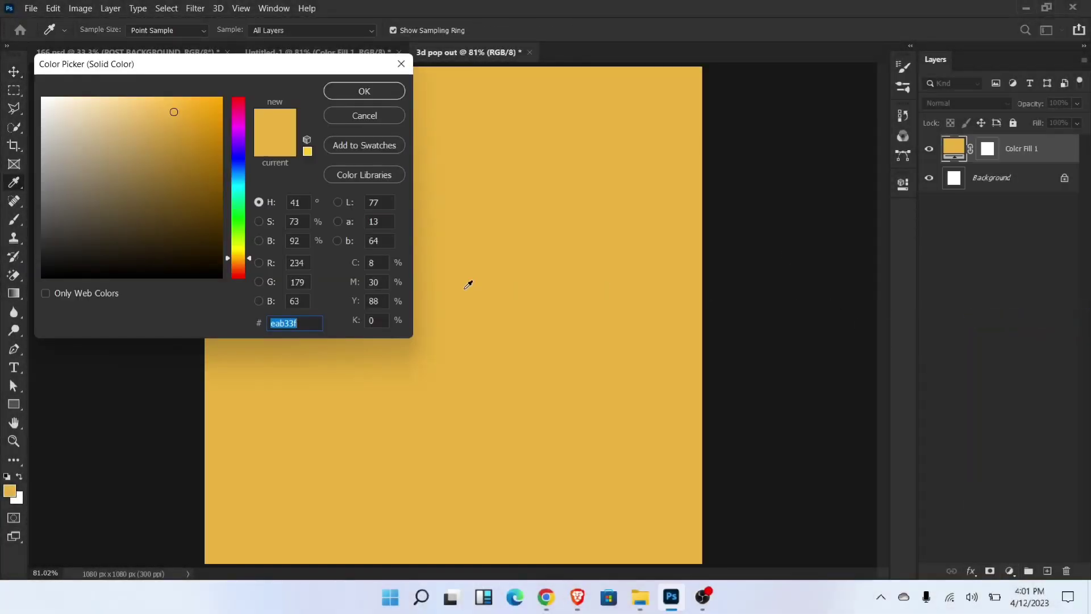
type("c16a77")
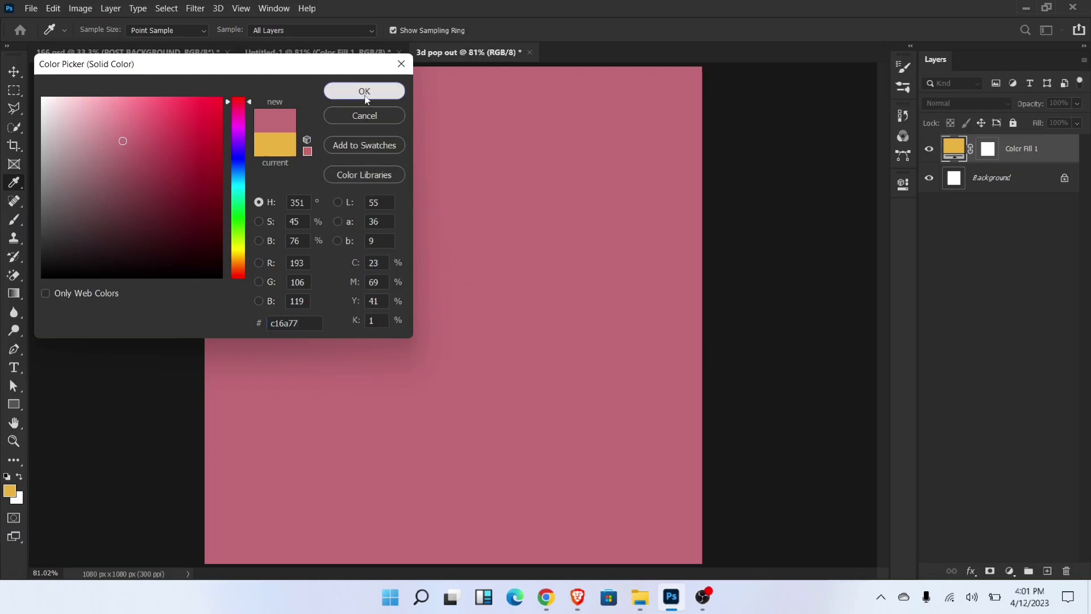
left_click(364, 92)
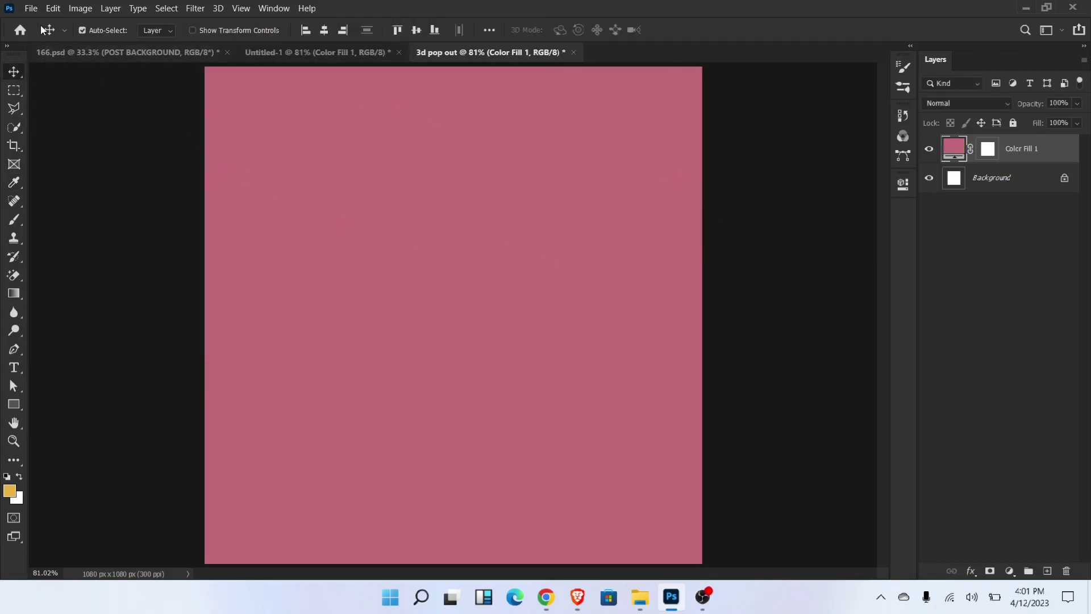
Place the 'insta' image from the Desktop as an embedded layer
left_click(31, 8)
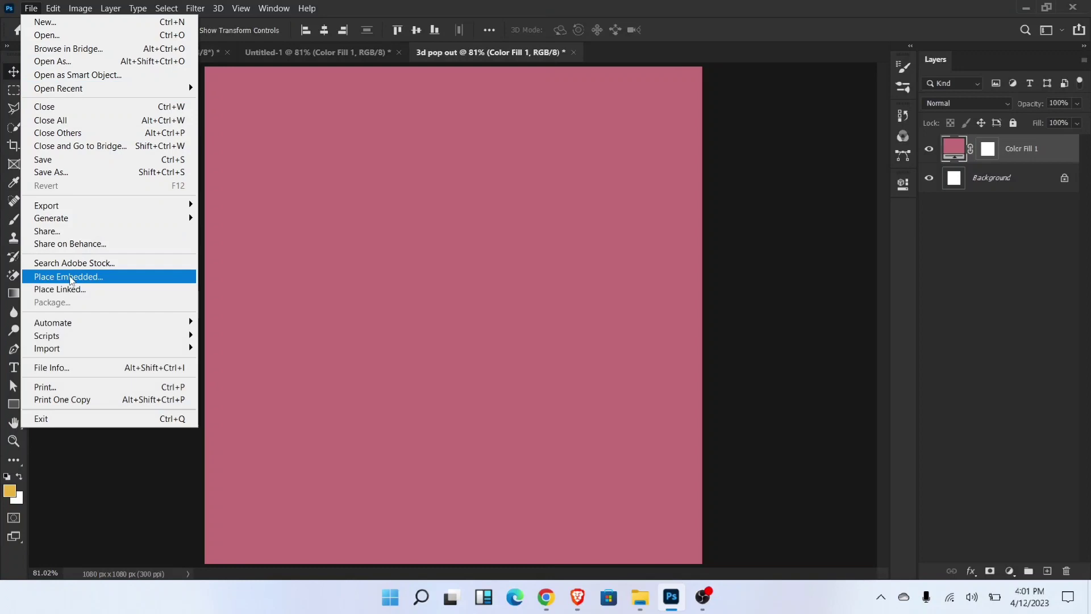
left_click(69, 277)
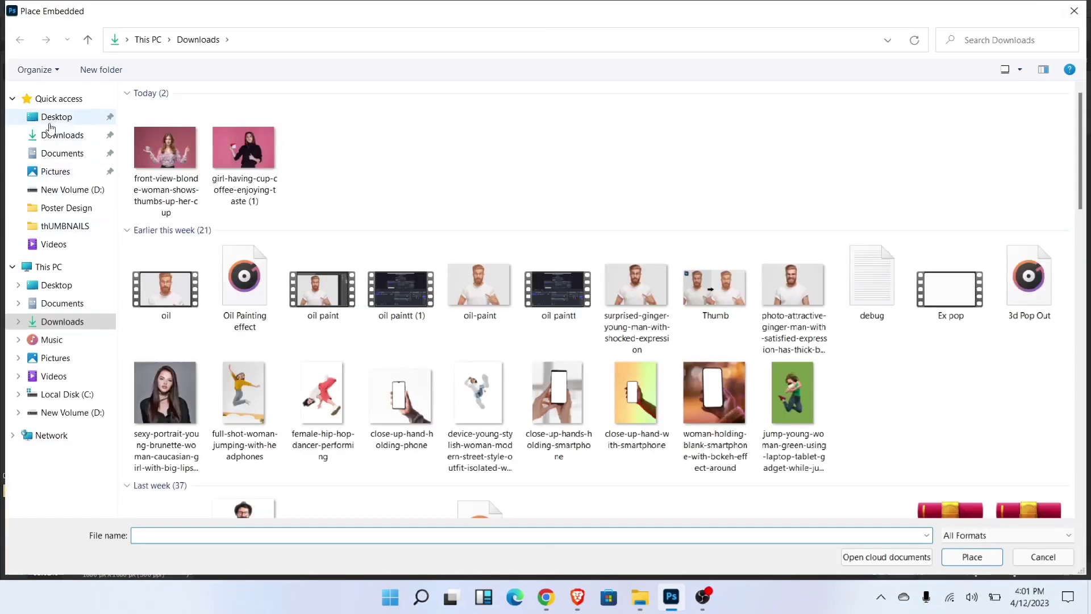
left_click(51, 116)
double_click(708, 129)
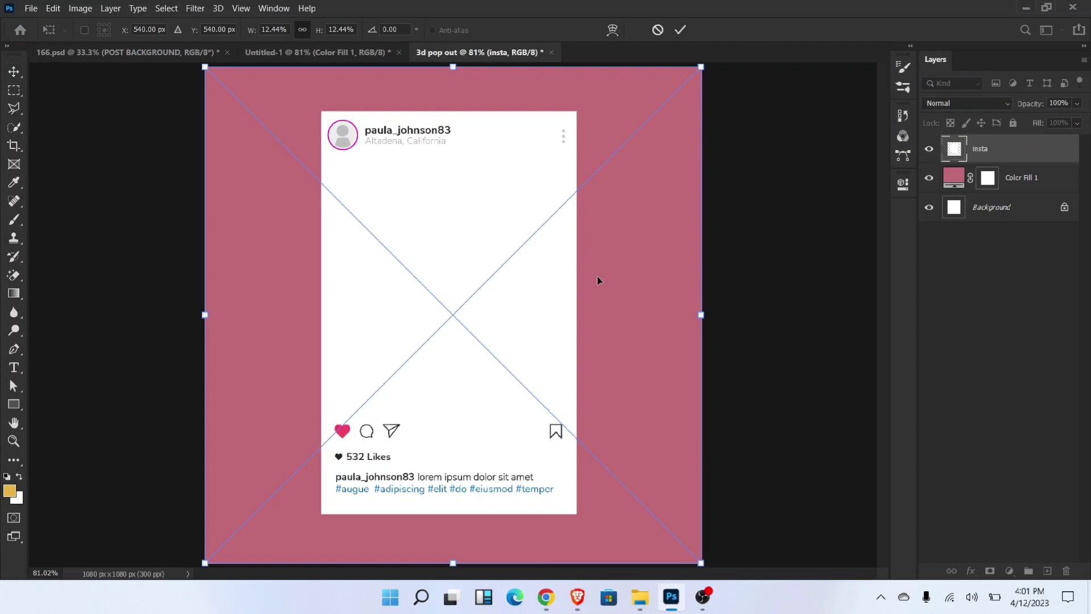
Enlarge the insta post template slightly by its corners and commit the transform
key("ctrl+minus")
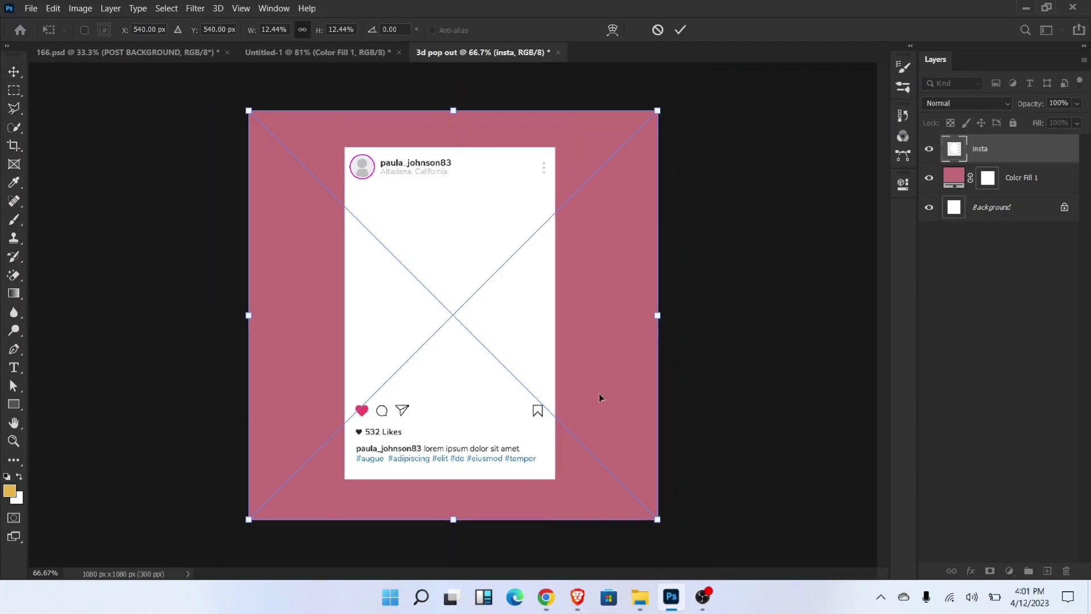
left_click_drag(653, 518, 682, 544)
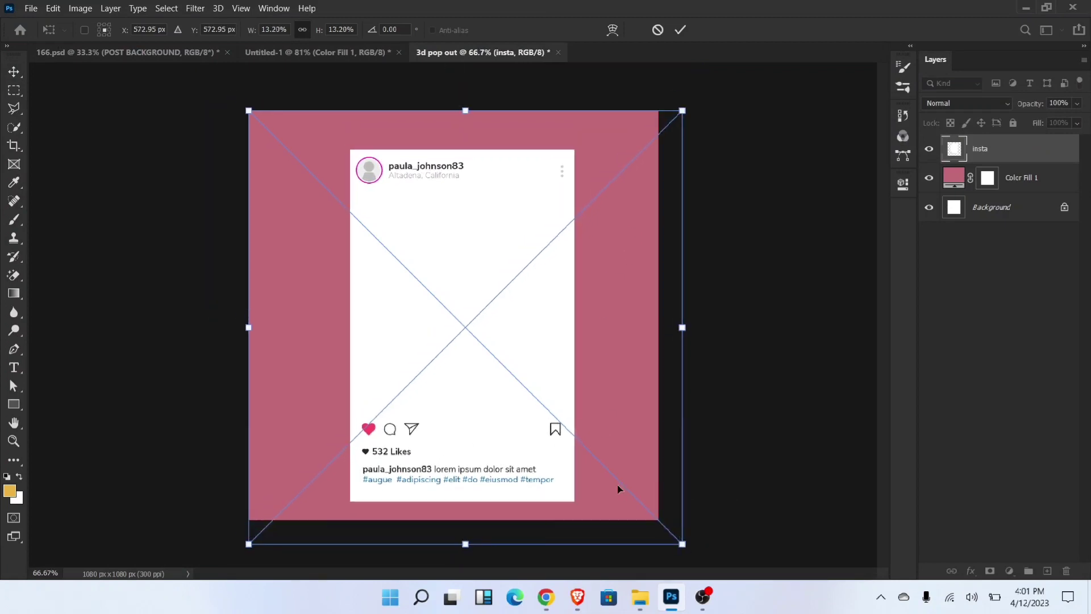
left_click_drag(250, 109, 234, 94)
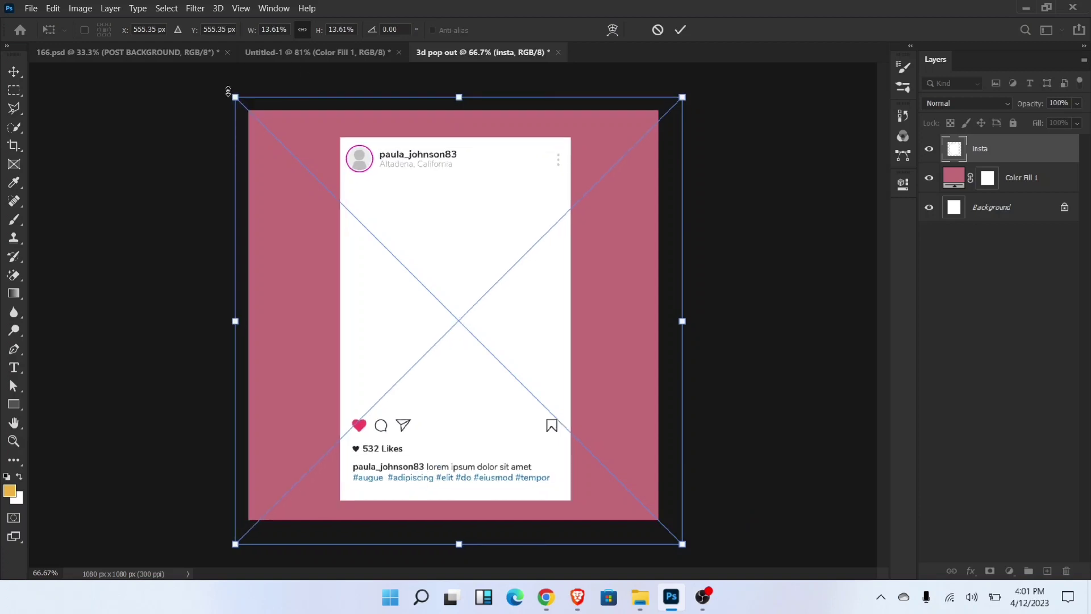
key("Return")
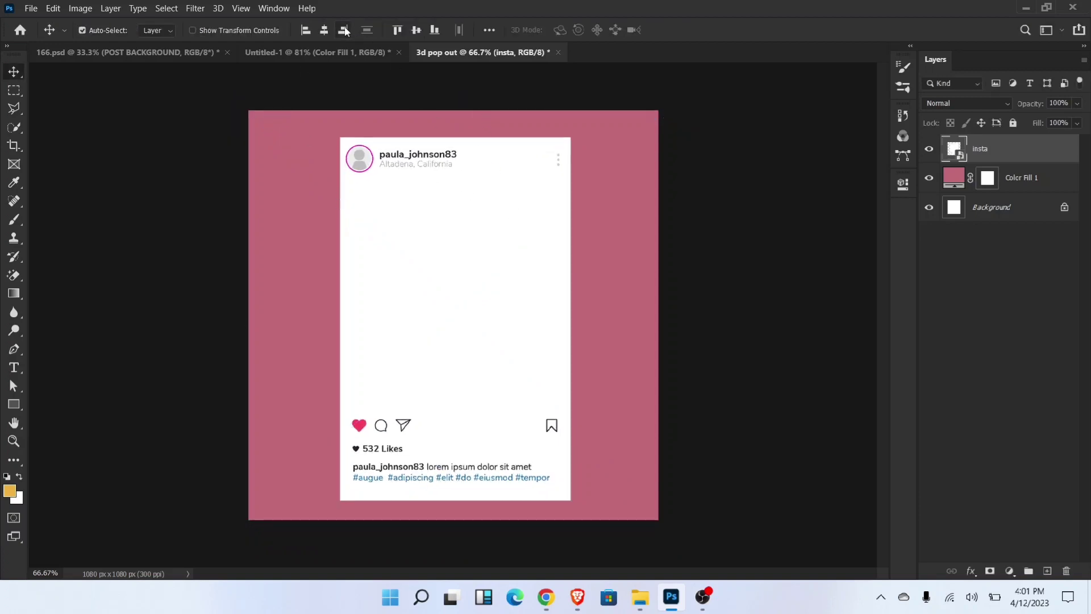
Align the insta post to the canvas centre both ways, then rasterize its layer
left_click(323, 33)
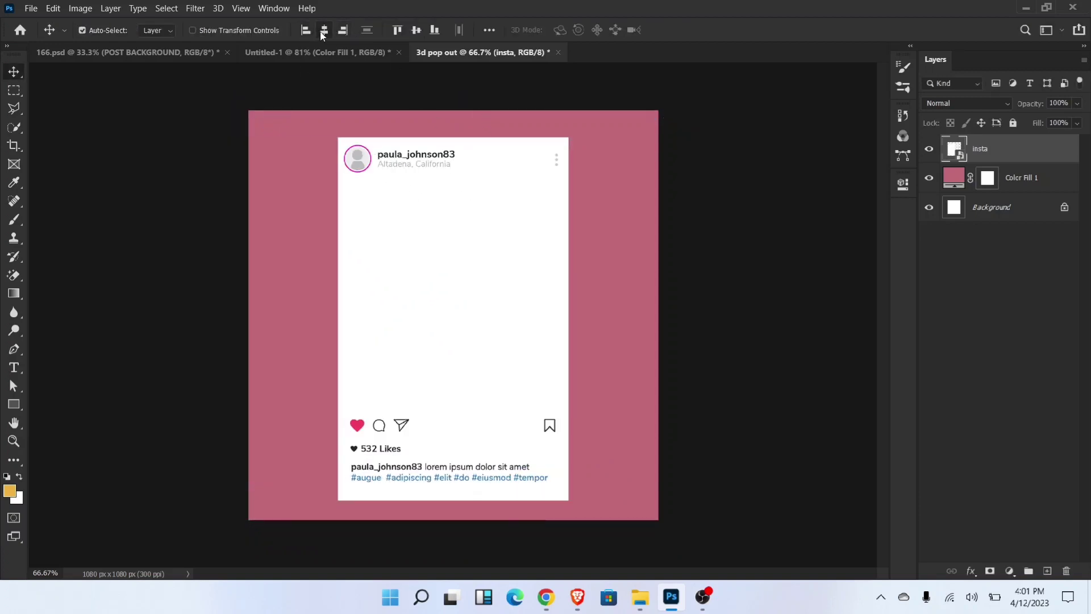
left_click(421, 34)
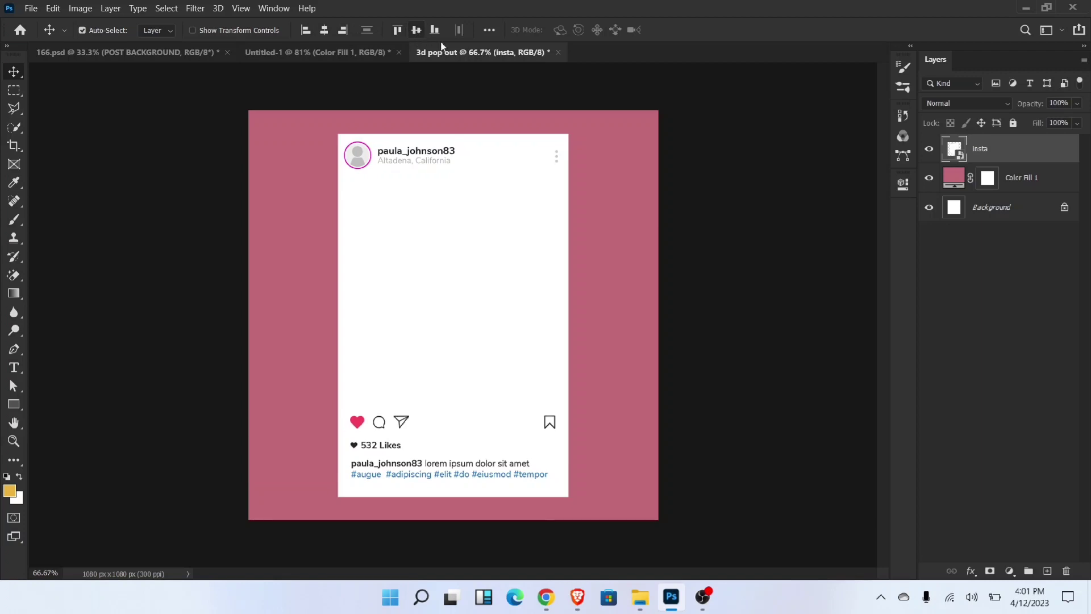
right_click(1019, 155)
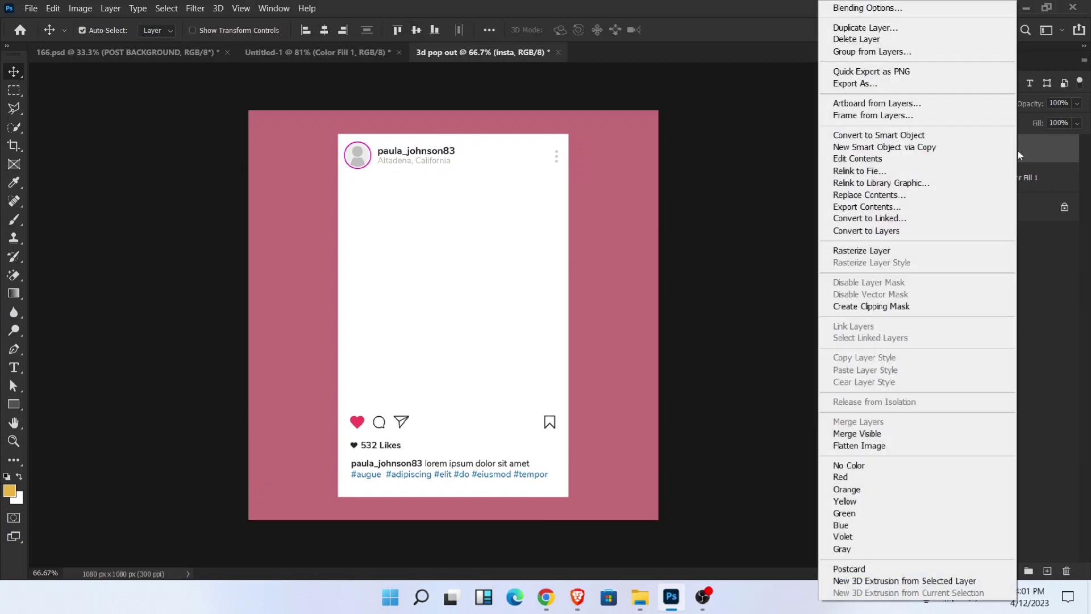
left_click(896, 251)
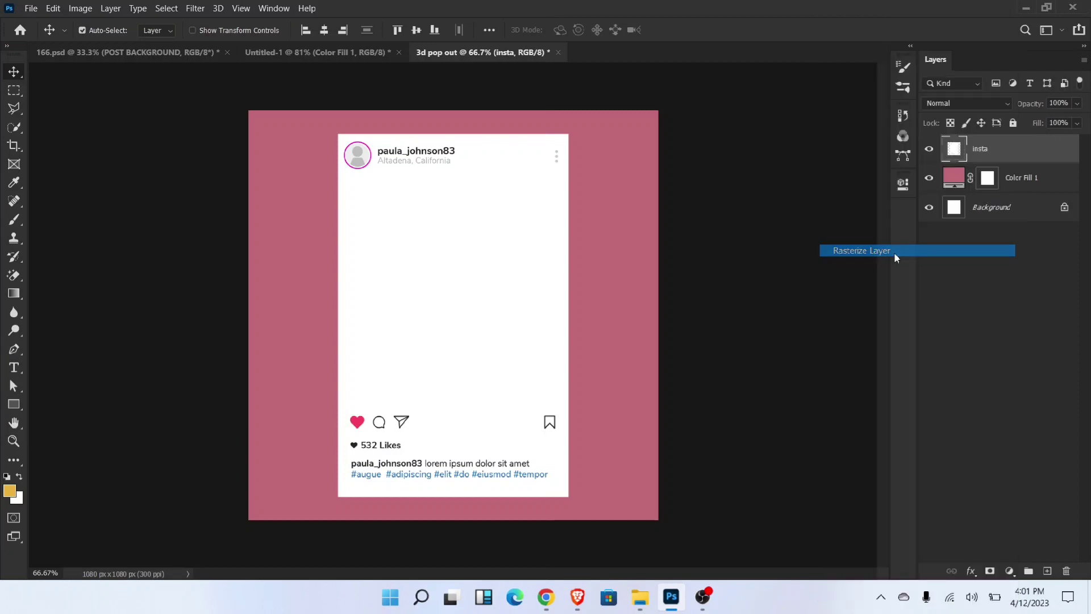
Marquee-select and delete the top profile header strip, deselect, and align the card vertically
key("ctrl+0")
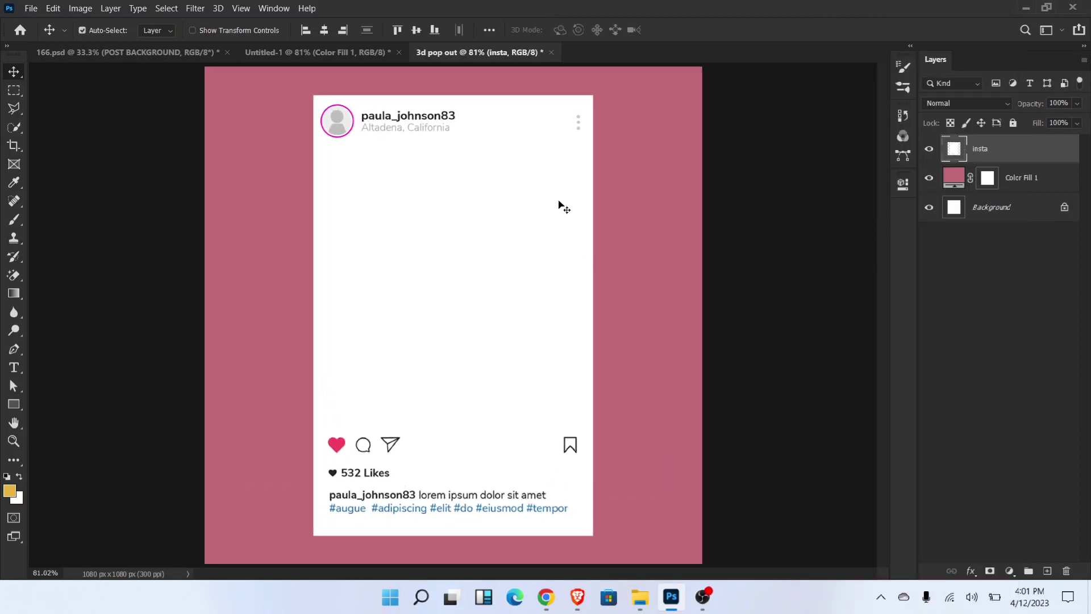
left_click(13, 93)
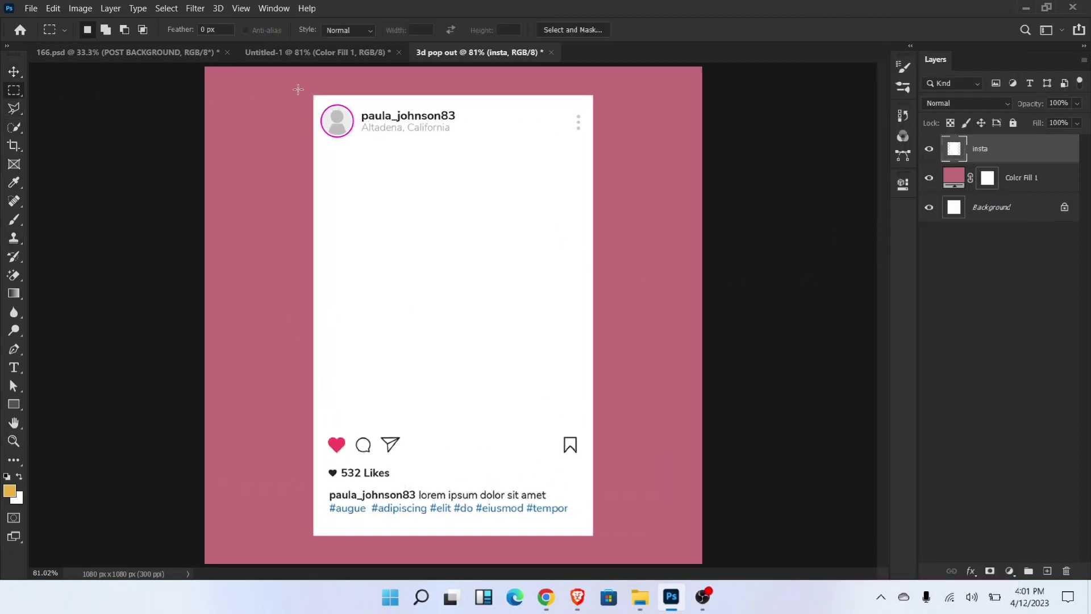
left_click_drag(278, 84, 624, 145)
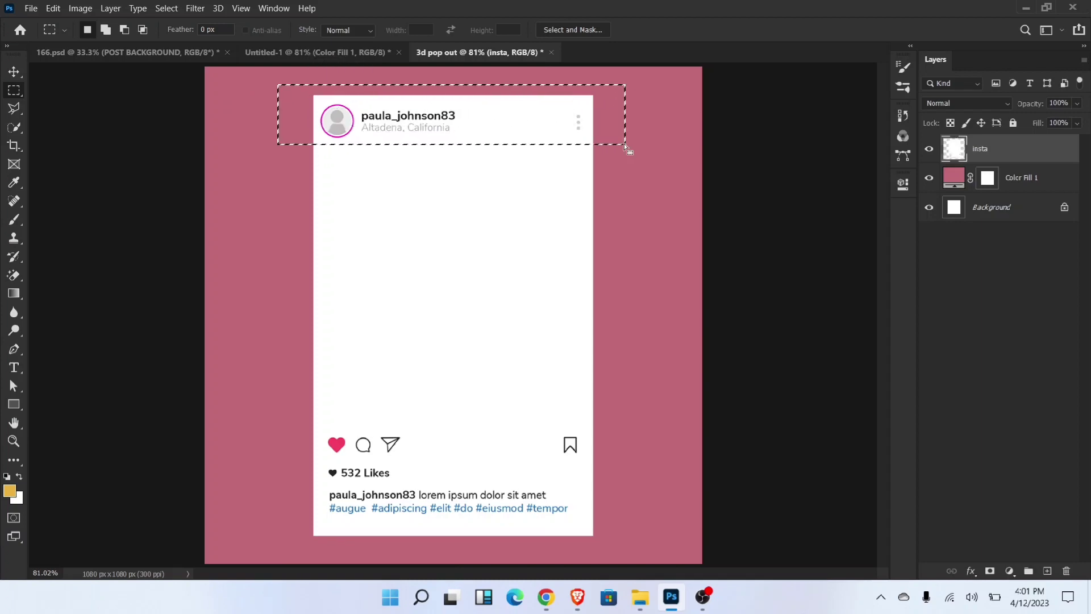
key("Delete")
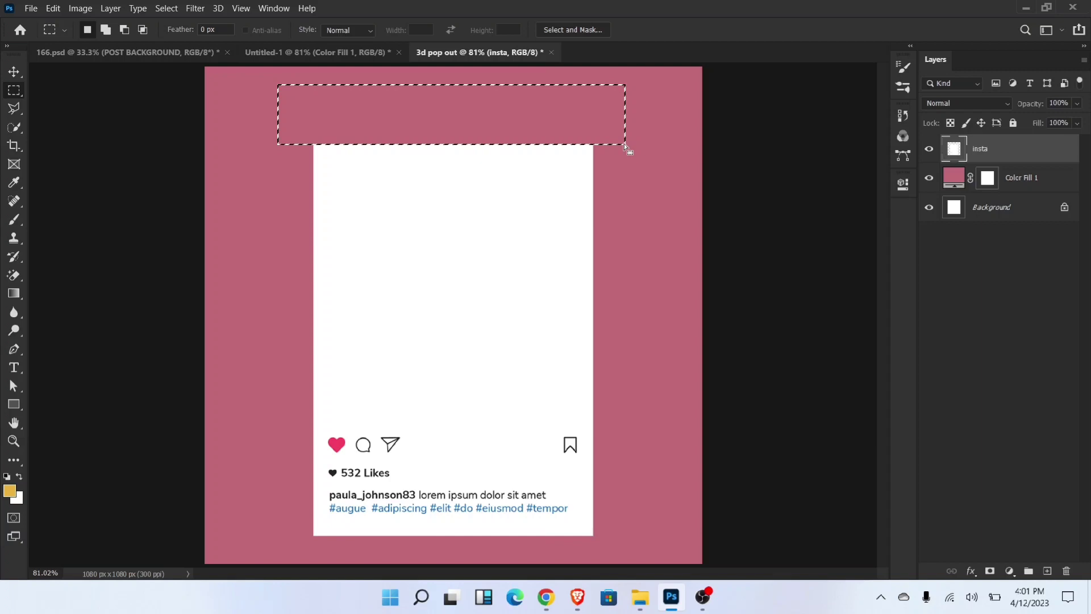
key("ctrl+d")
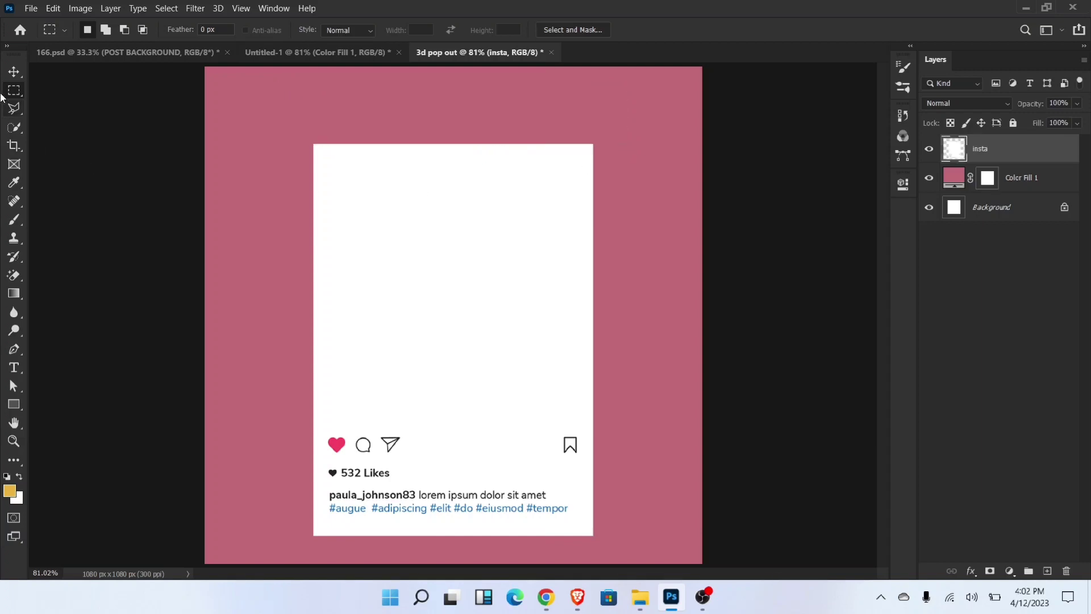
left_click(14, 71)
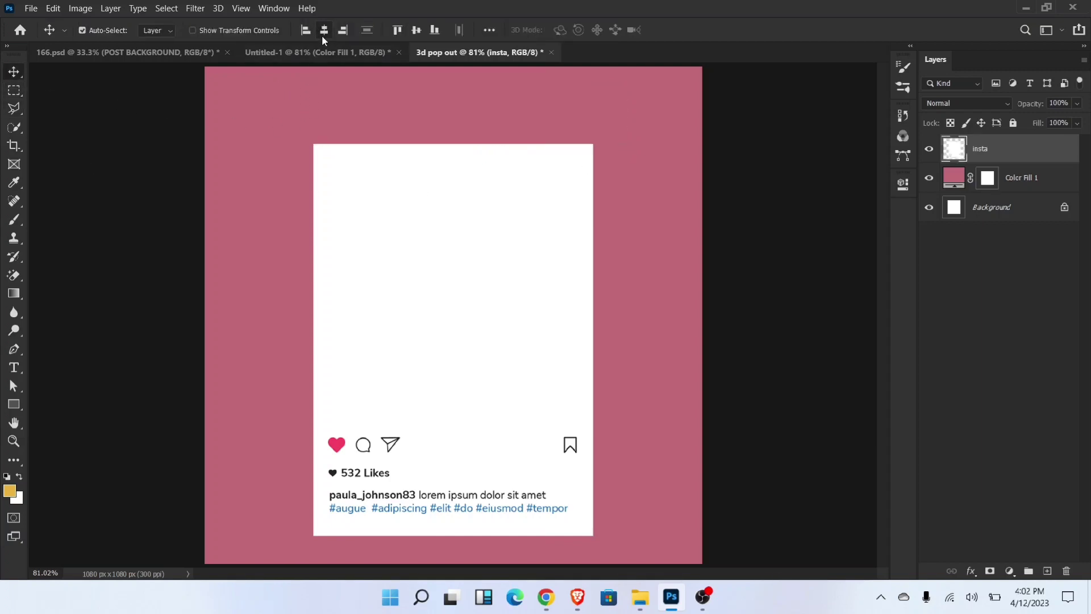
left_click(416, 30)
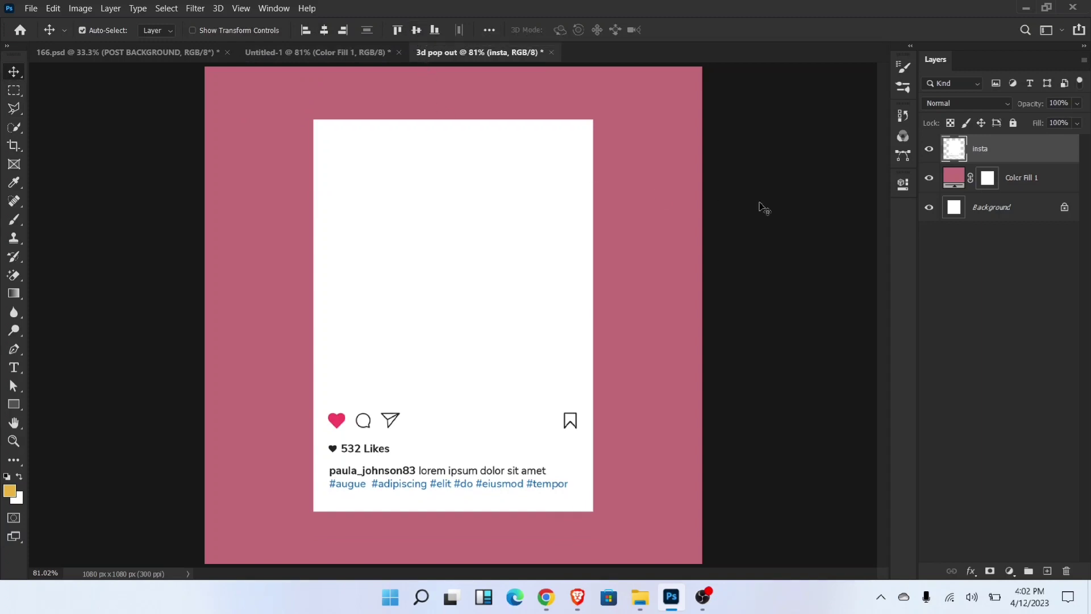
Apply a Drop Shadow layer style with distance 20 to the insta layer
right_click(1001, 155)
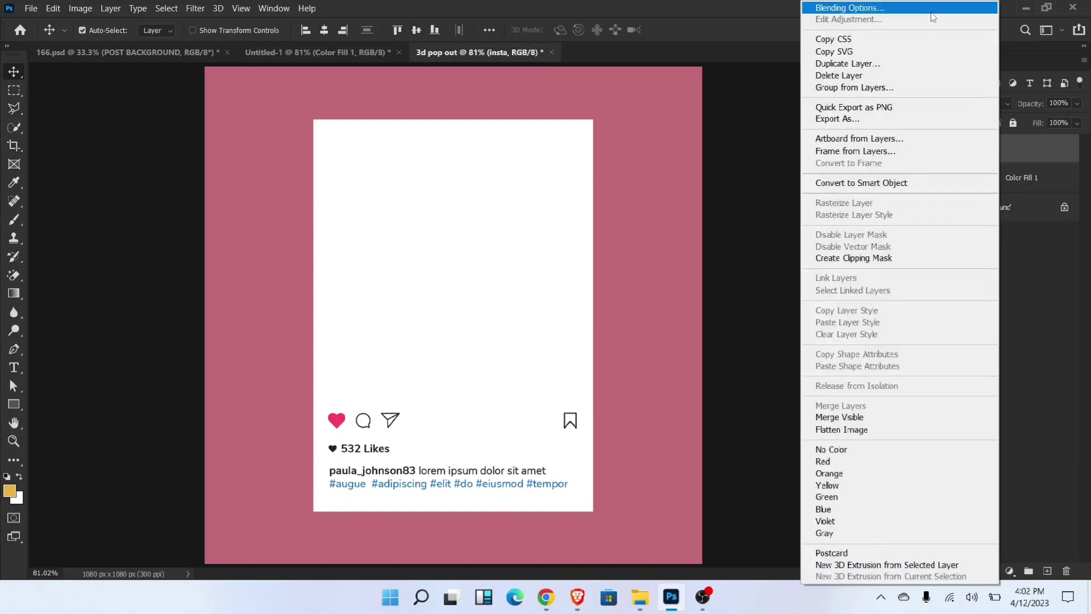
left_click(912, 8)
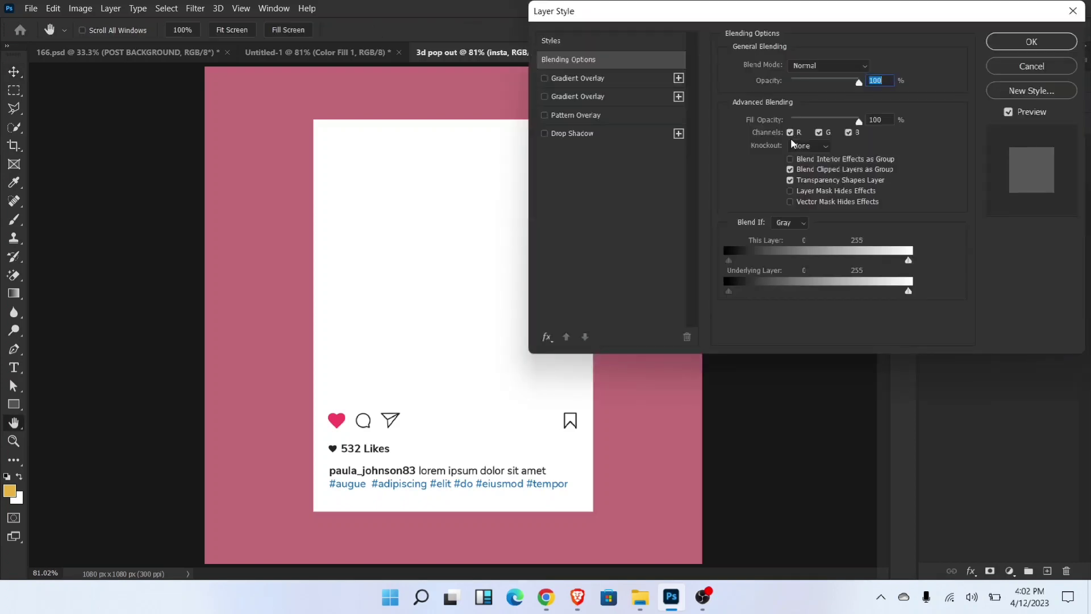
left_click(632, 140)
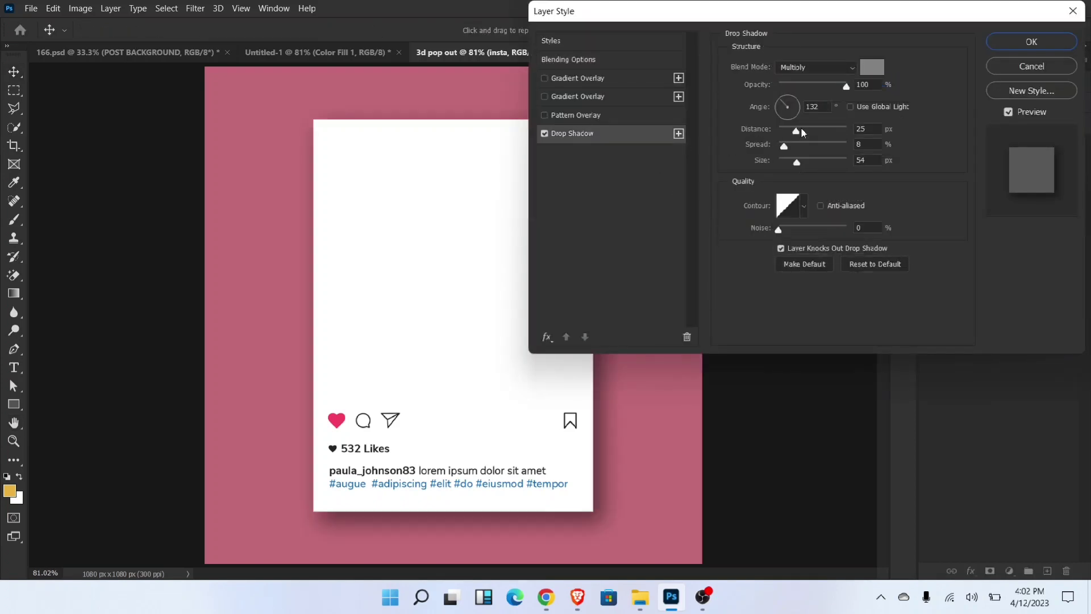
left_click_drag(795, 131, 793, 132)
left_click(1027, 44)
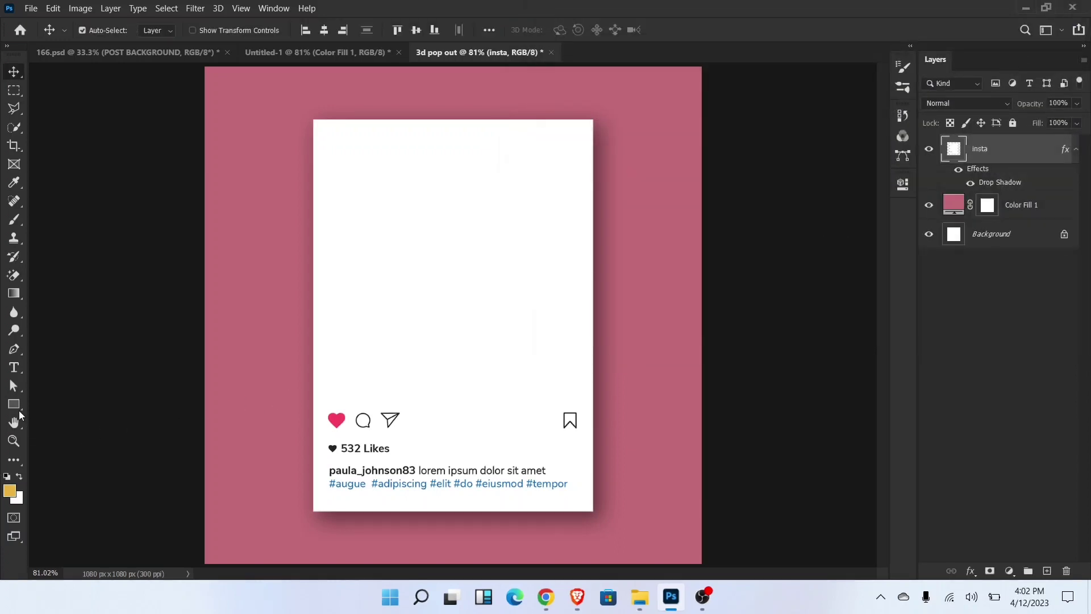
Create a 100 px black square with the Rectangle tool
left_click(15, 404)
left_click(463, 266)
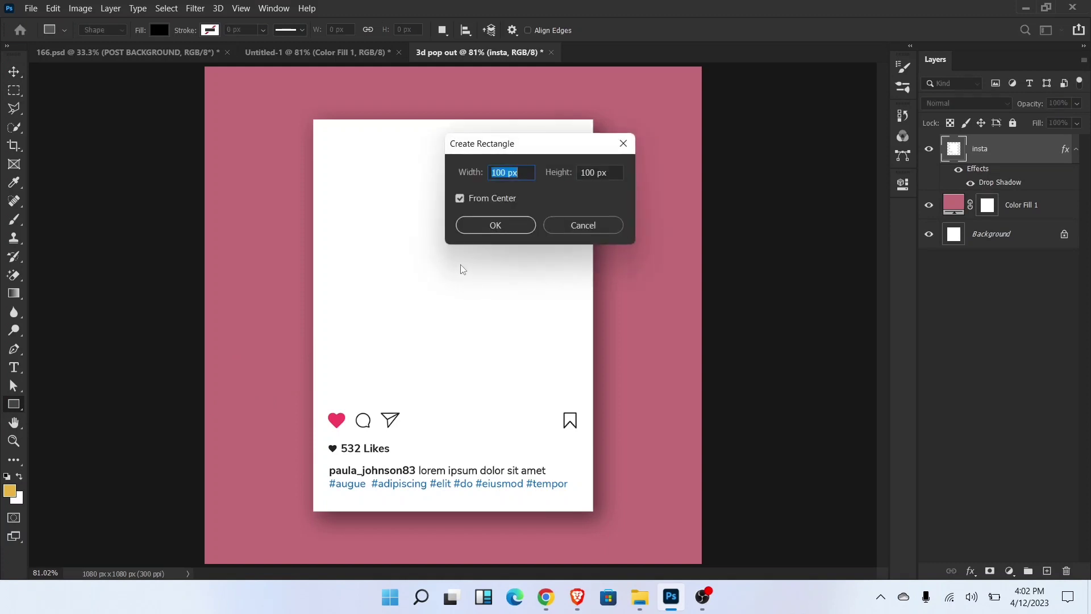
left_click(494, 226)
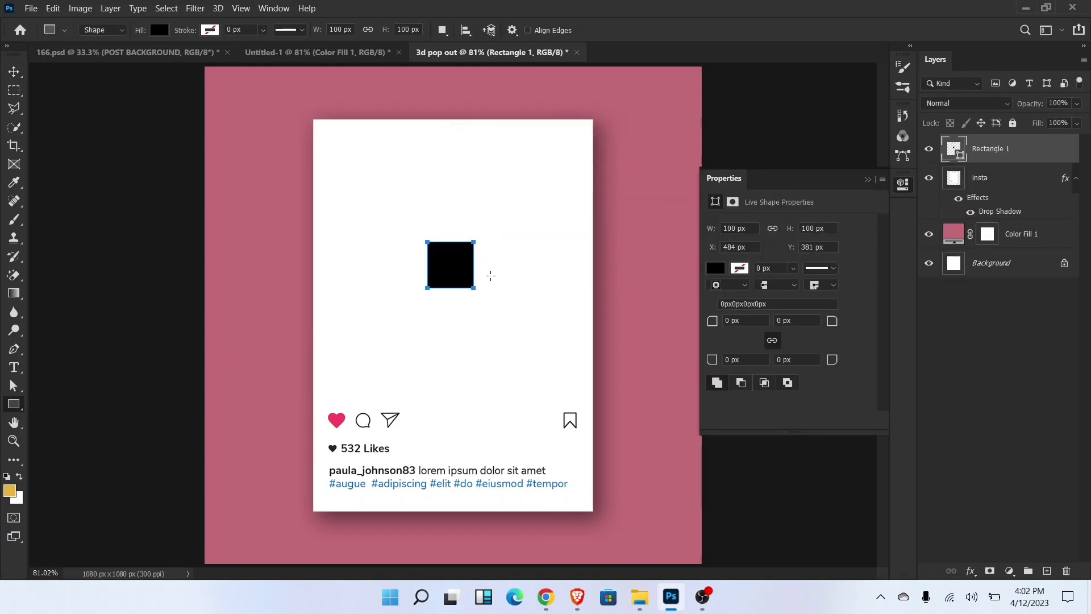
Free Transform the square to fill the post's image area and centre it horizontally
key("ctrl+t")
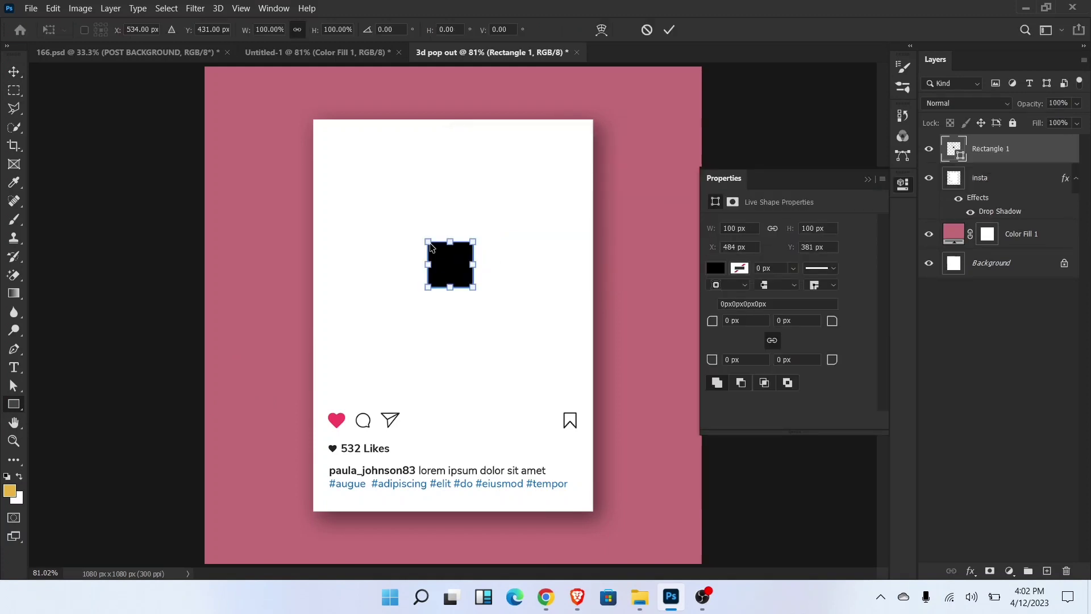
left_click_drag(427, 242, 325, 129)
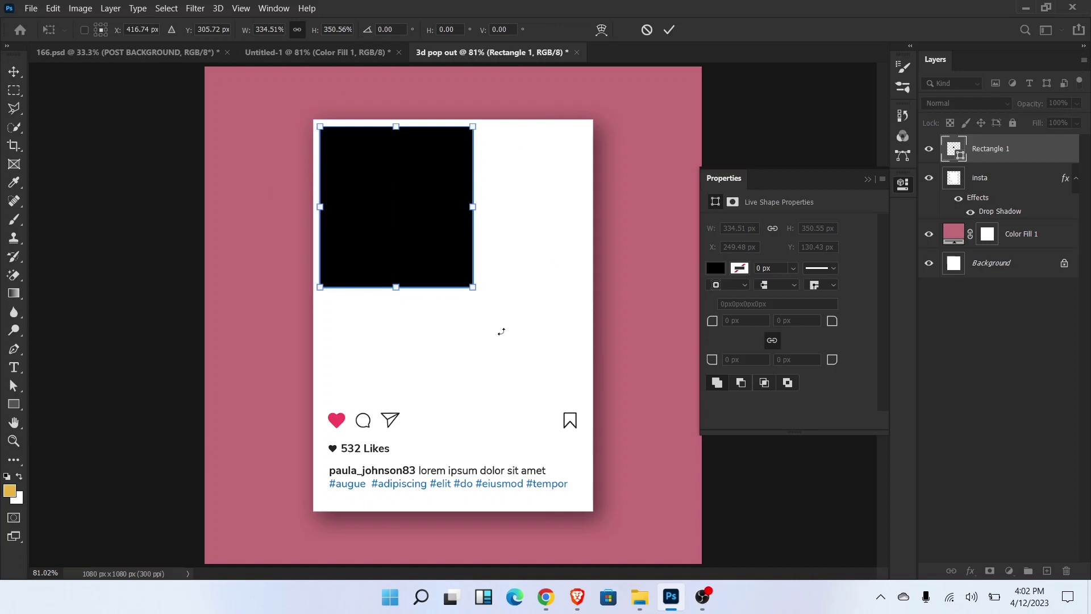
left_click_drag(473, 287, 586, 402)
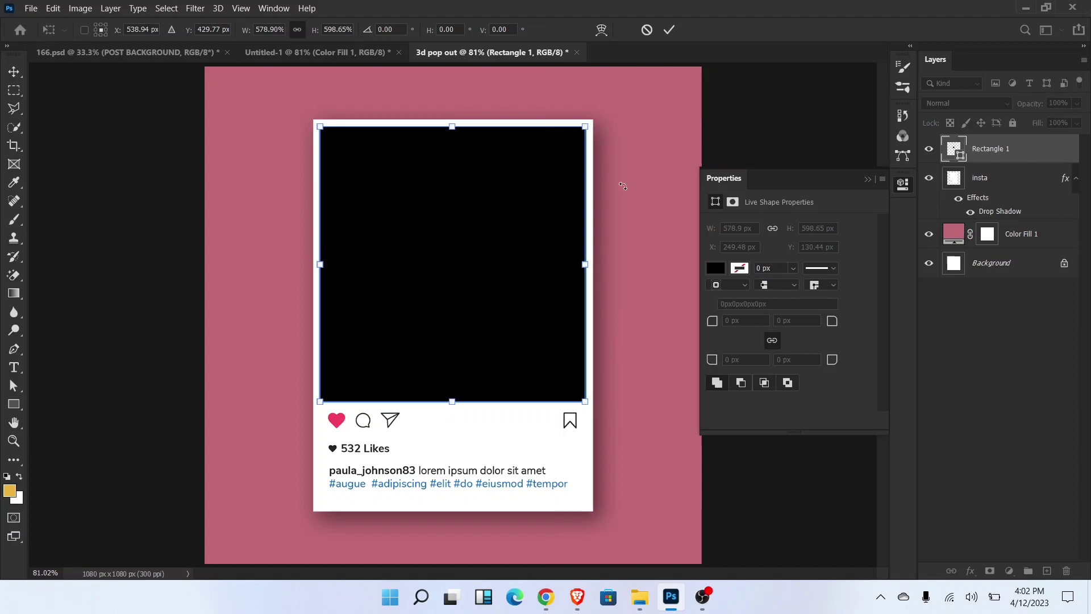
left_click(674, 29)
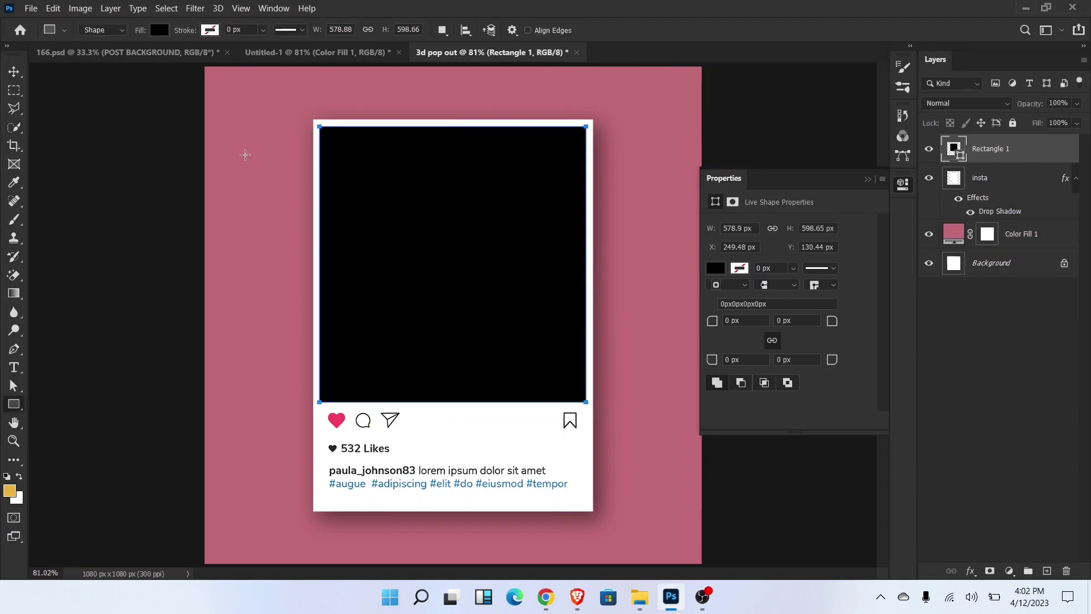
left_click(12, 73)
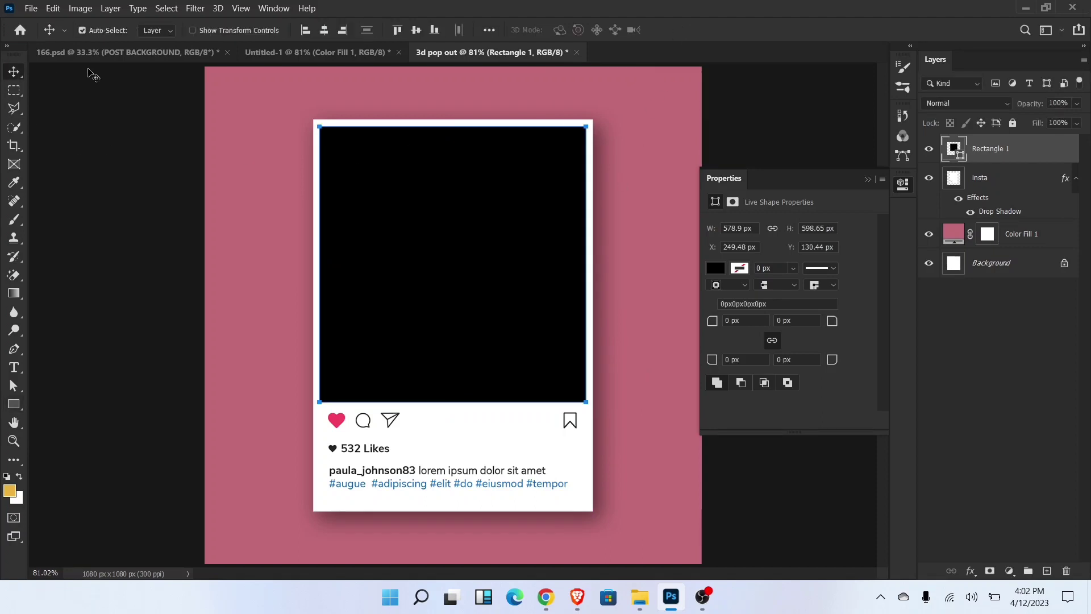
left_click(326, 30)
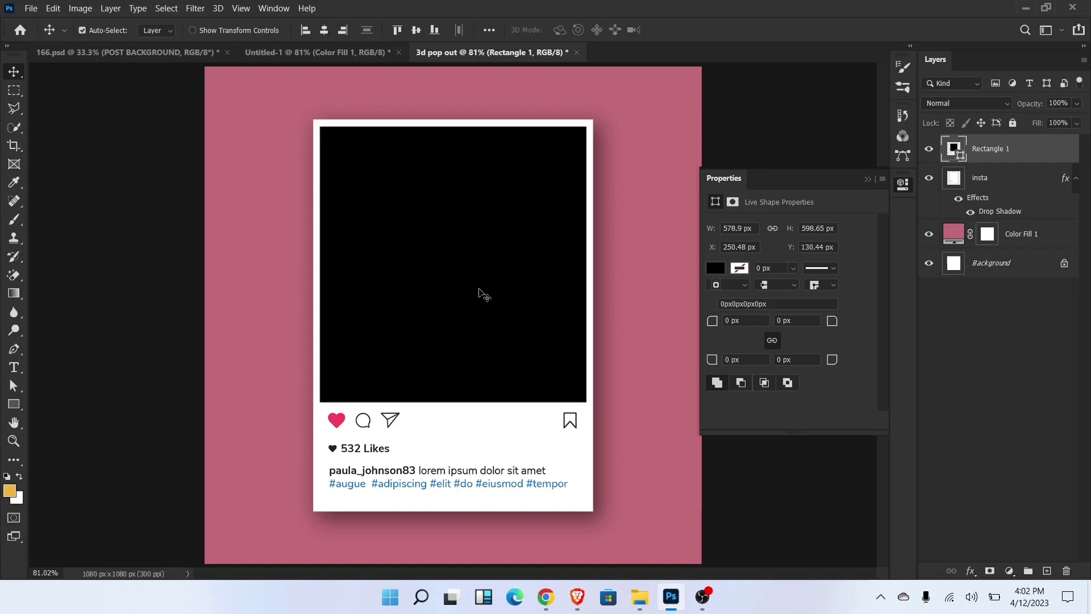
left_click(867, 181)
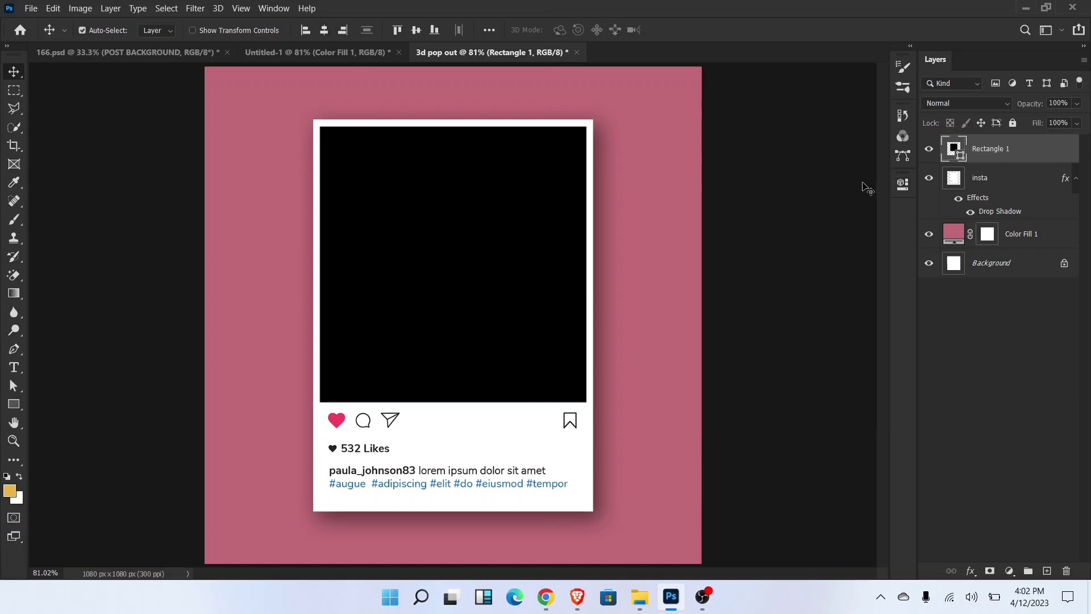
Place the woman photo from Downloads as an embedded layer
left_click(31, 8)
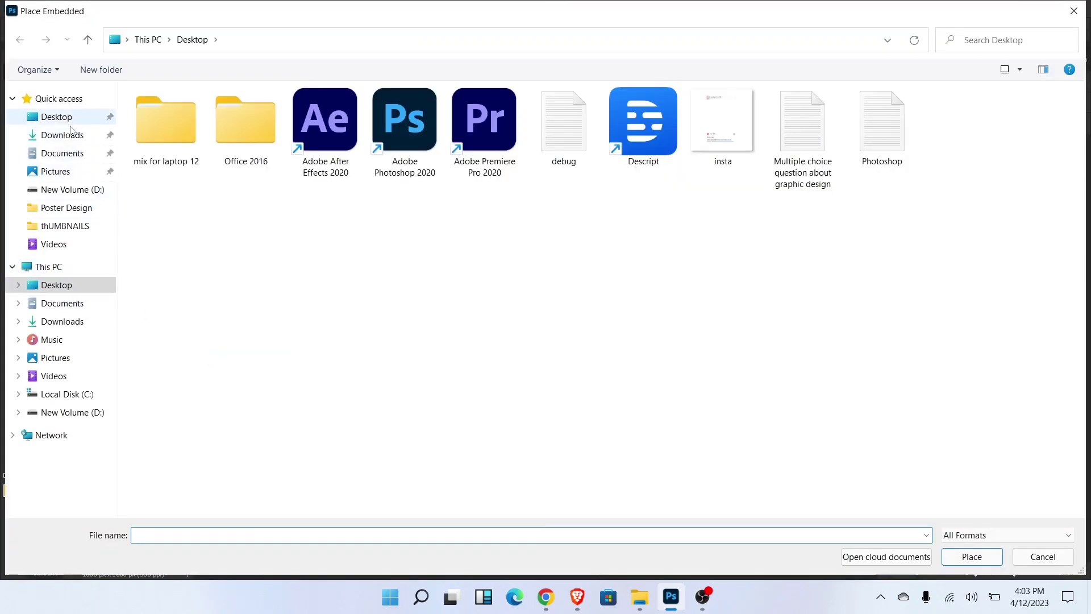
left_click(62, 134)
double_click(160, 149)
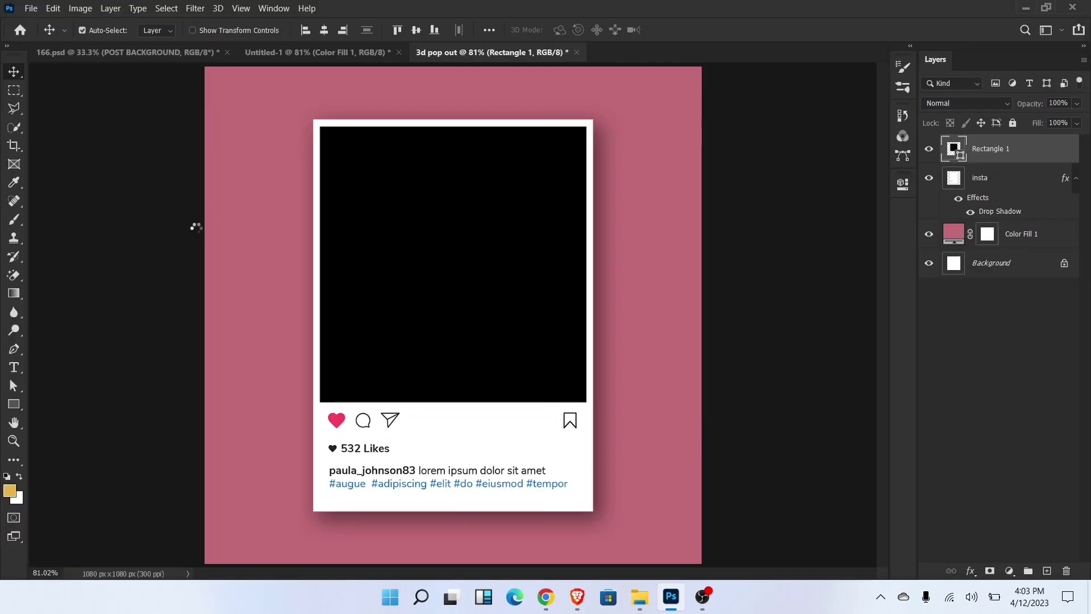
left_click(679, 30)
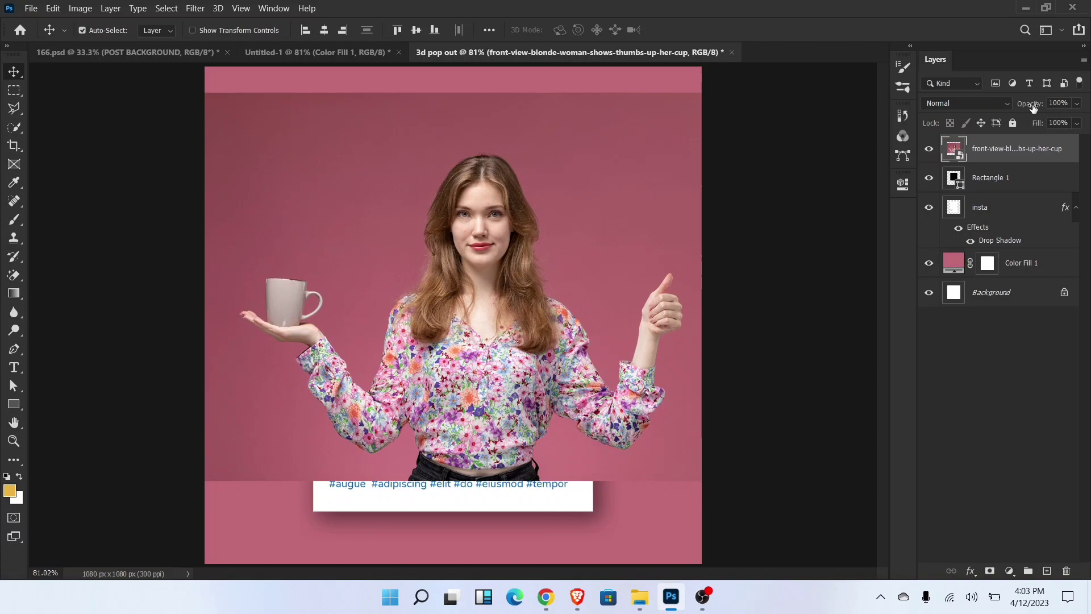
Lower the photo's opacity, then move and scale it to fit over the post frame
left_click_drag(1033, 108, 1004, 107)
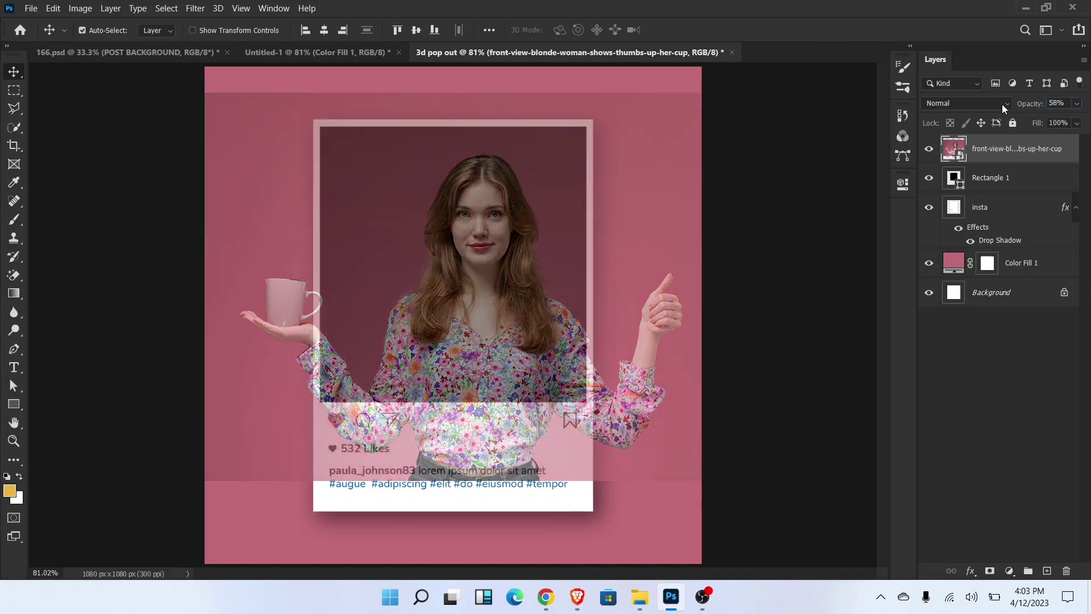
left_click_drag(542, 340, 520, 281)
key("ctrl+t")
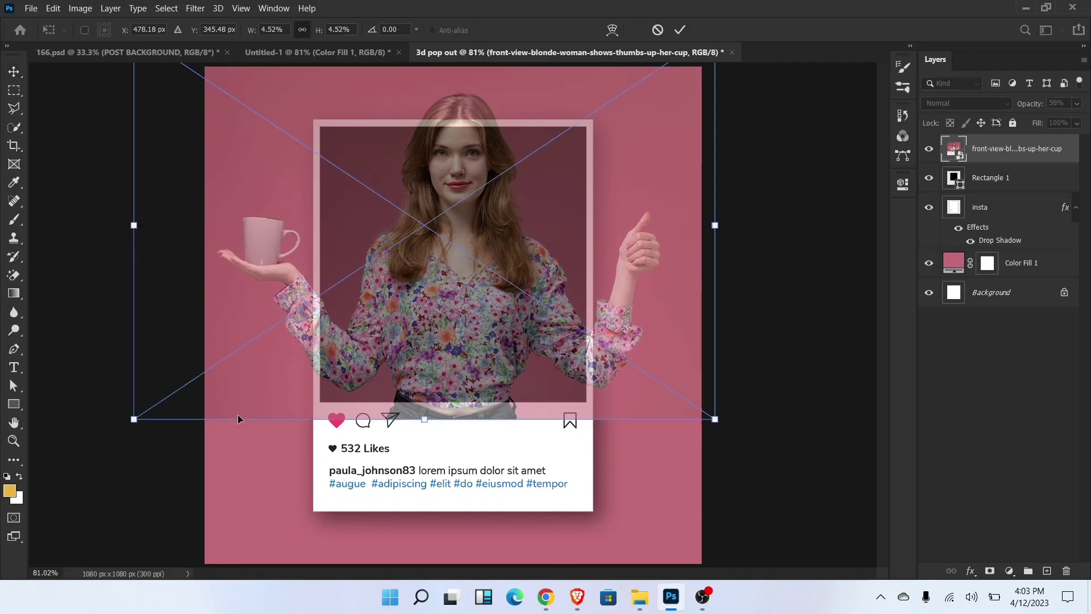
left_click_drag(134, 421, 155, 405)
left_click_drag(446, 395, 447, 395)
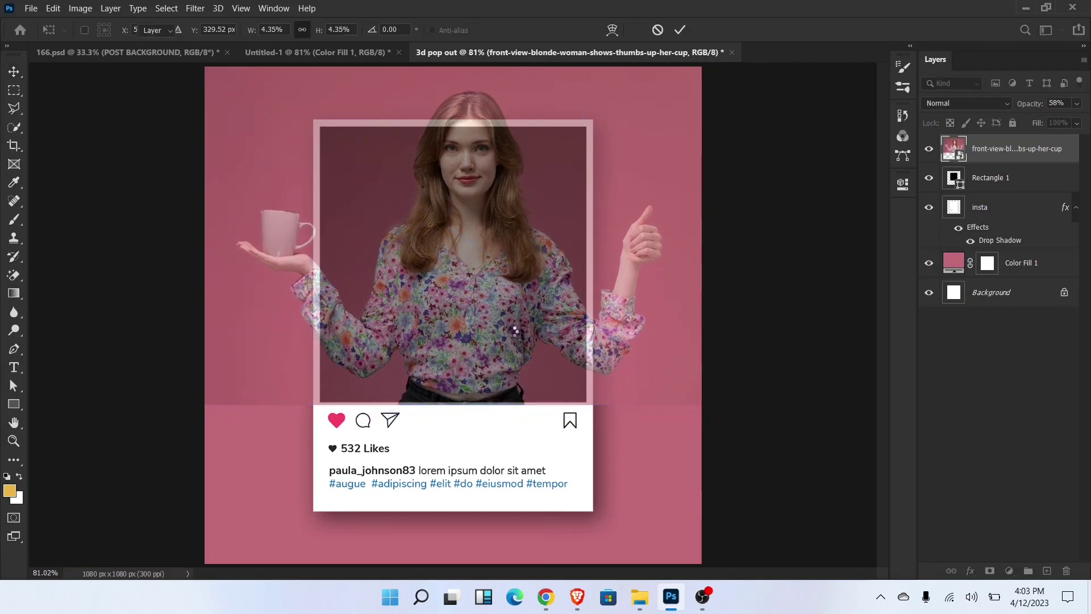
key("Return")
left_click_drag(515, 330, 506, 332)
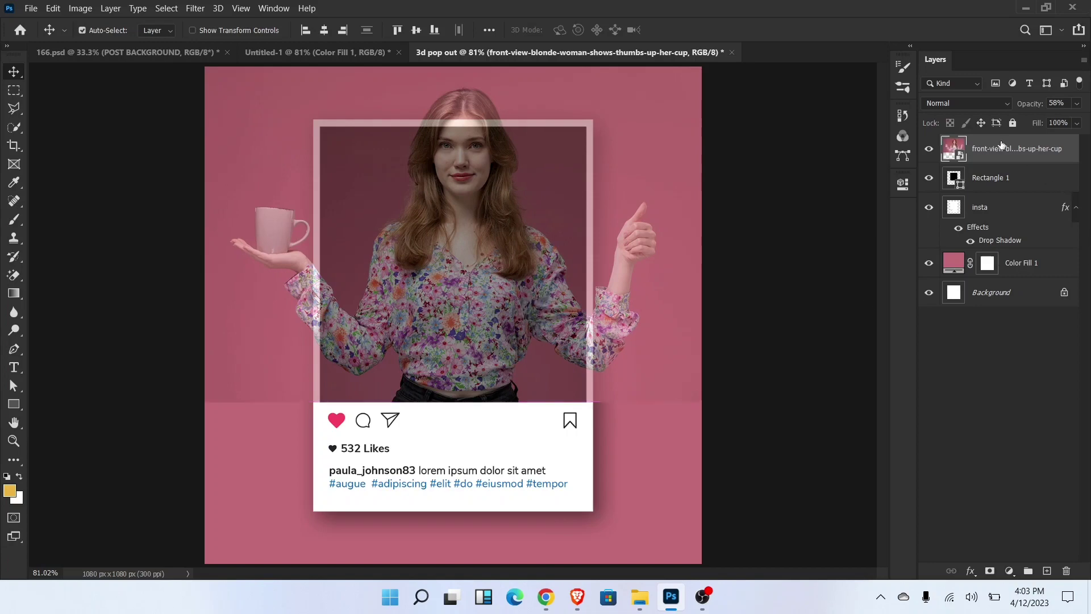
Set the woman photo to 100% opacity and clip it to Rectangle 1
left_click(1057, 103)
type("100")
key("Return")
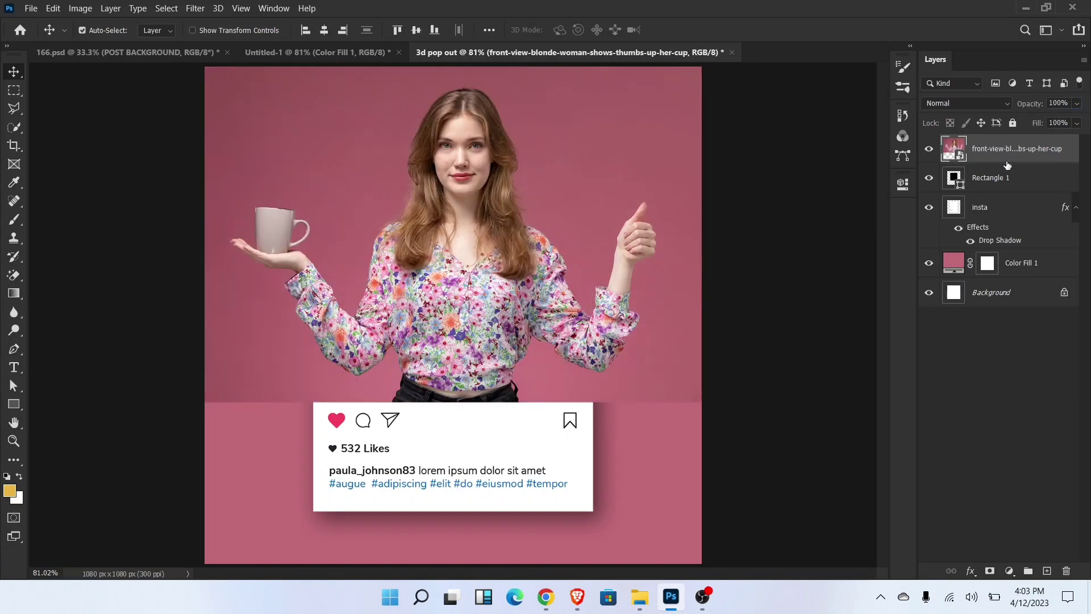
right_click(1007, 162)
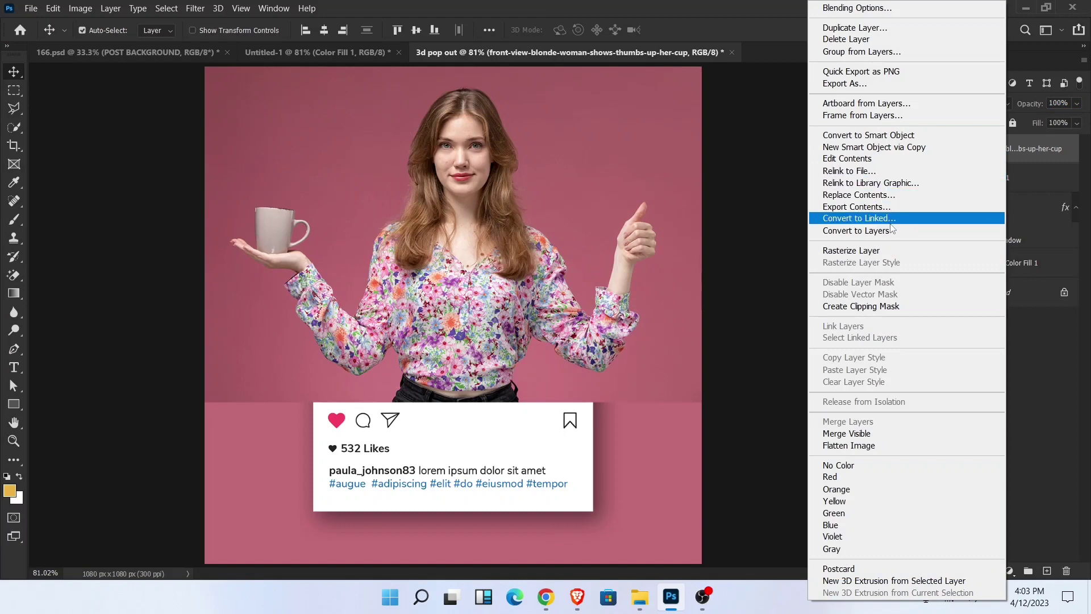
left_click(891, 307)
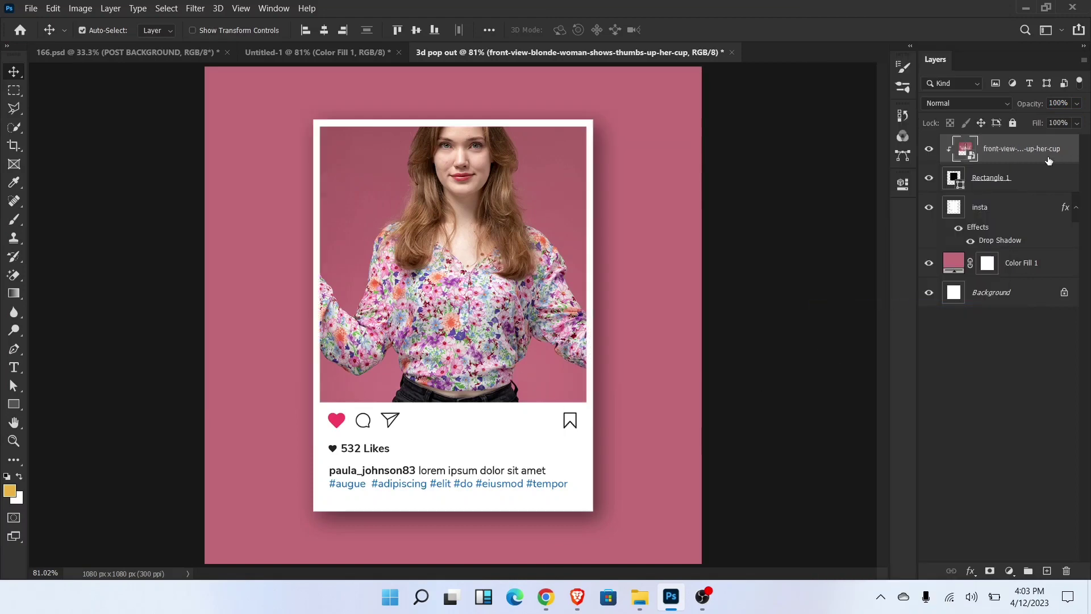
Duplicate the photo, unclip the copy, Select Subject, and mask the copy to the woman
key("ctrl+j")
key("ctrl+alt+g")
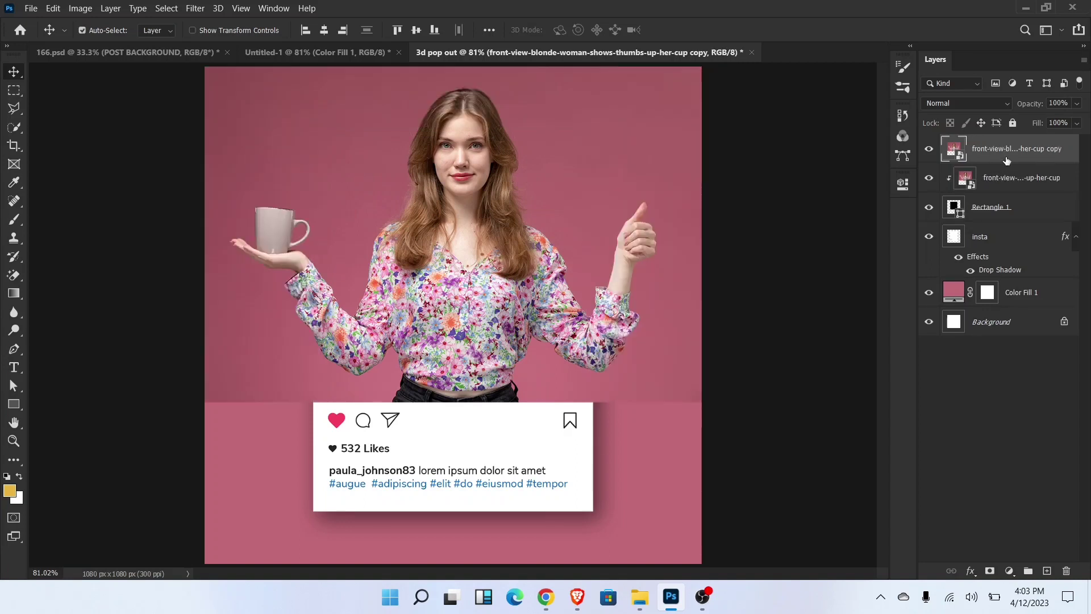
left_click(166, 8)
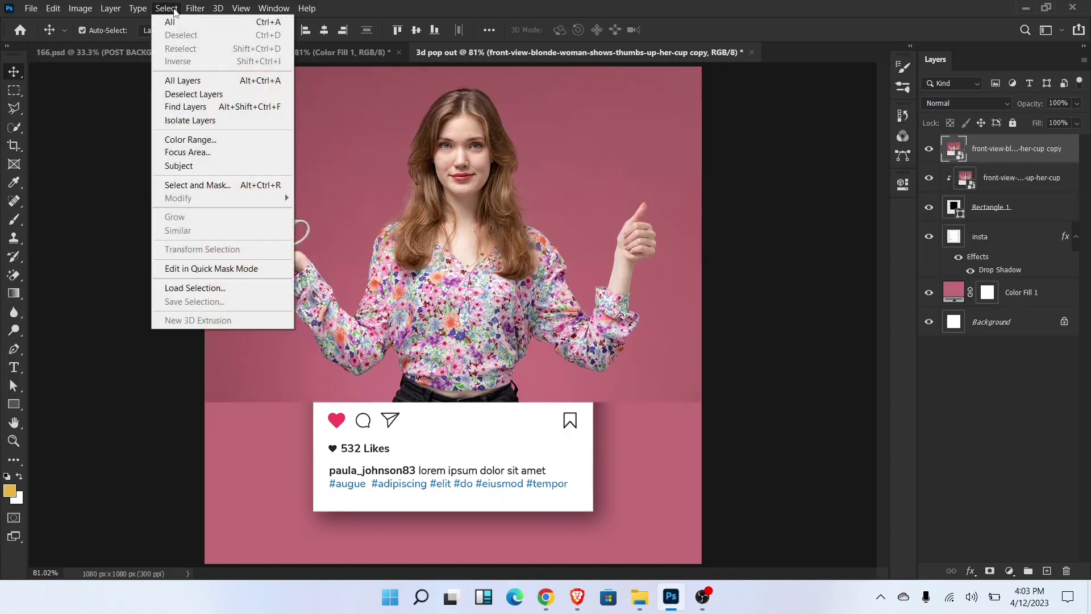
left_click(193, 166)
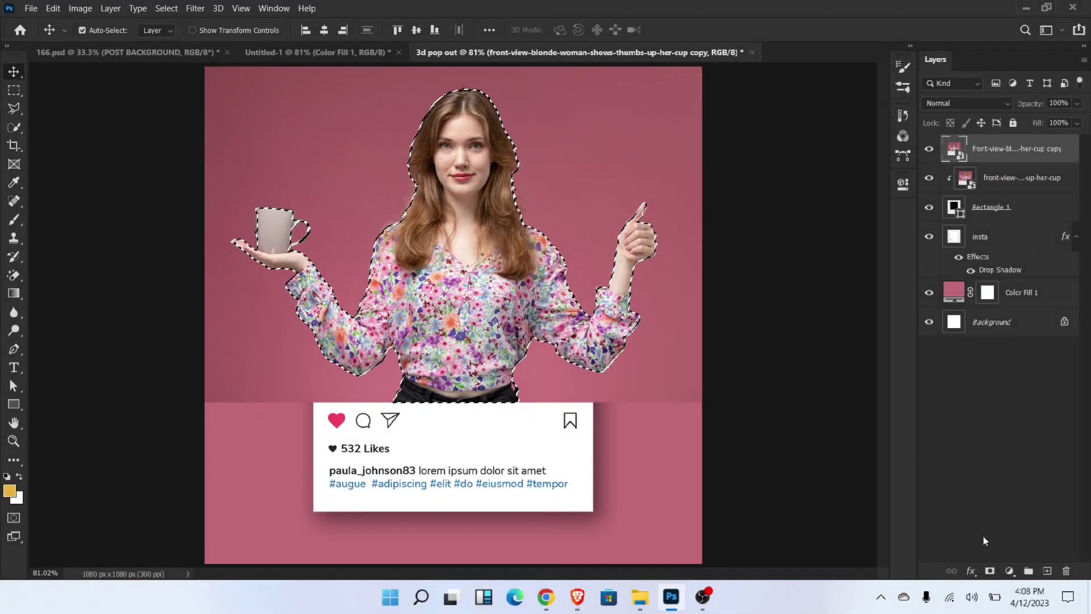
left_click(989, 573)
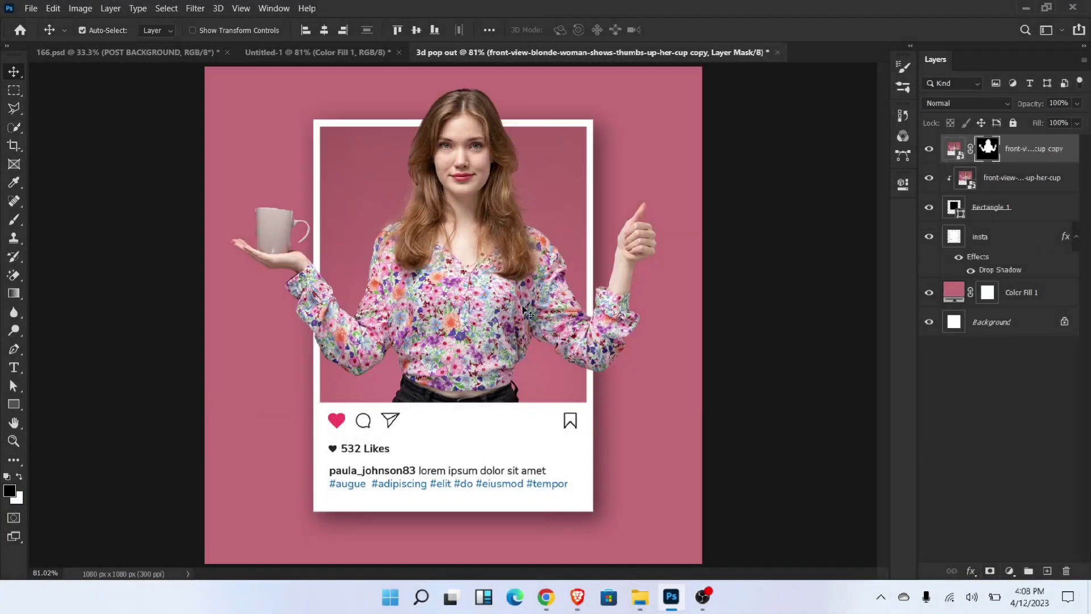
right_click(1026, 149)
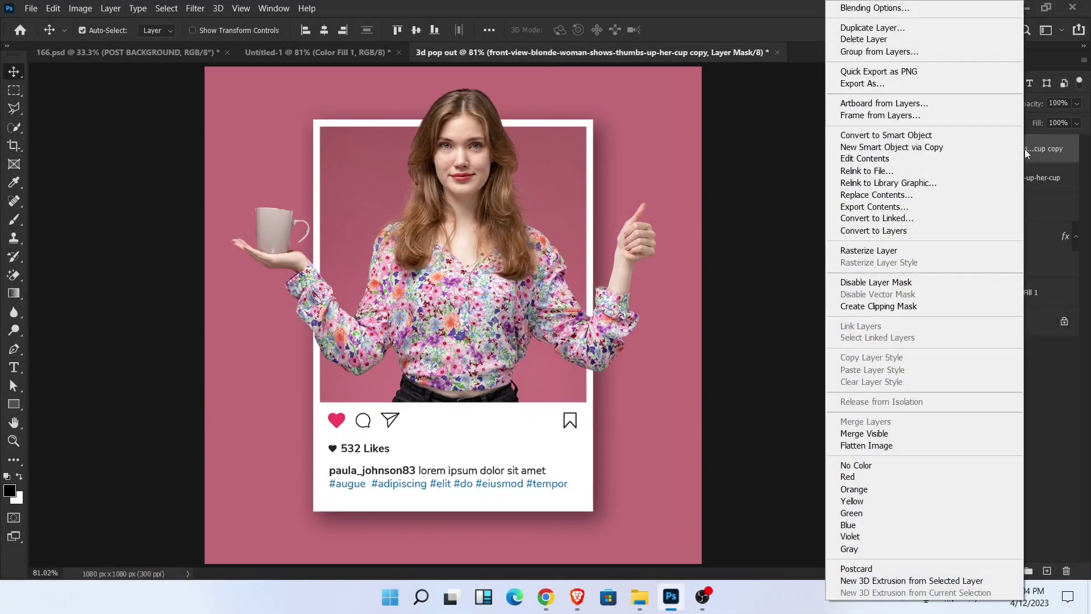
Give the masked woman copy a Drop Shadow with distance 12 px, size 29 px, and adjusted opacity and spread
left_click(907, 7)
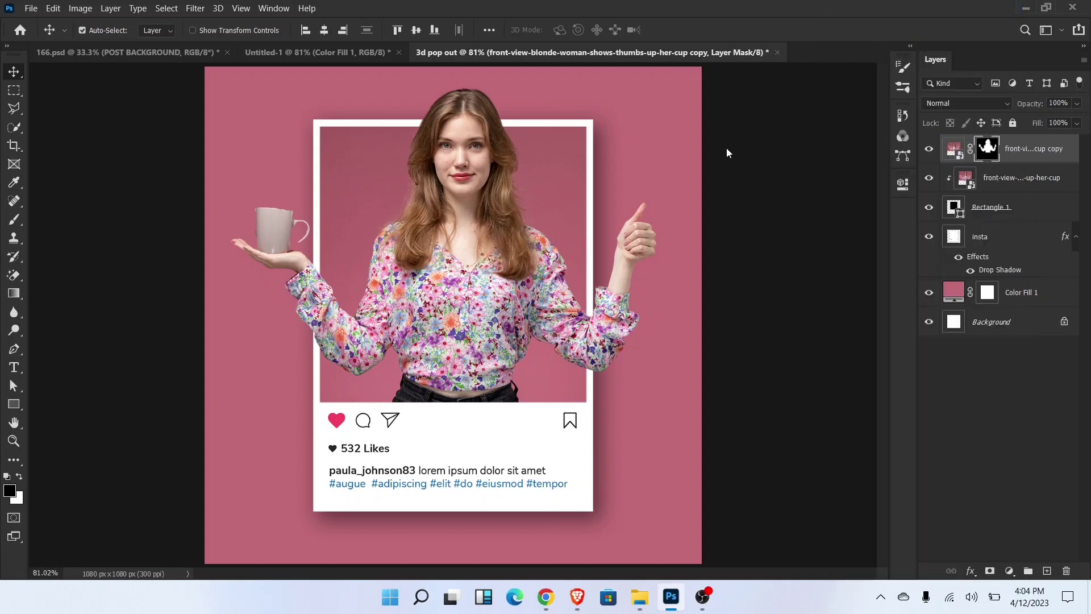
left_click(572, 134)
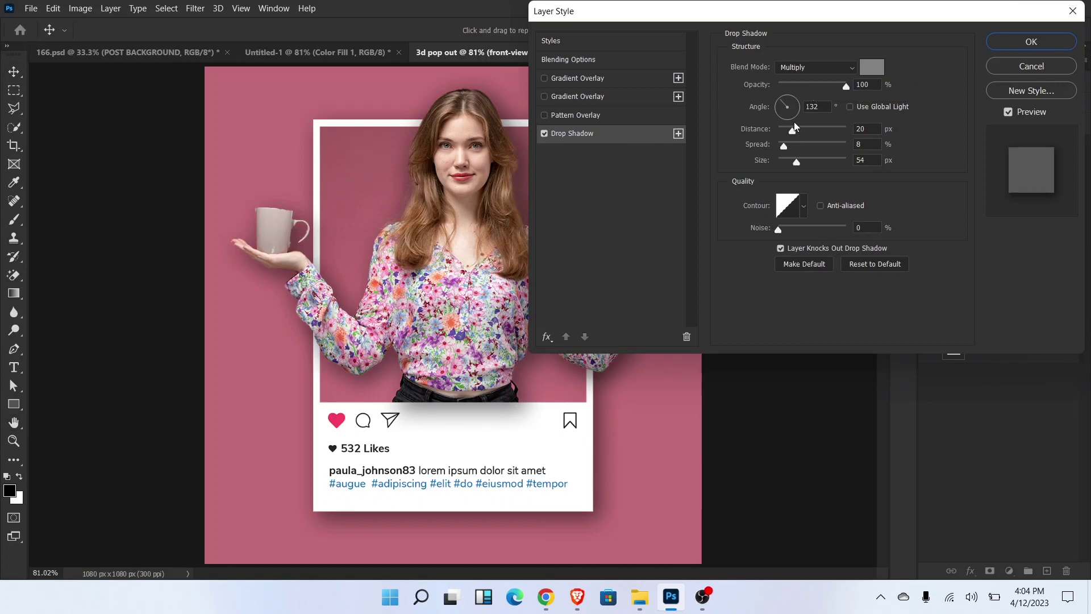
left_click(795, 86)
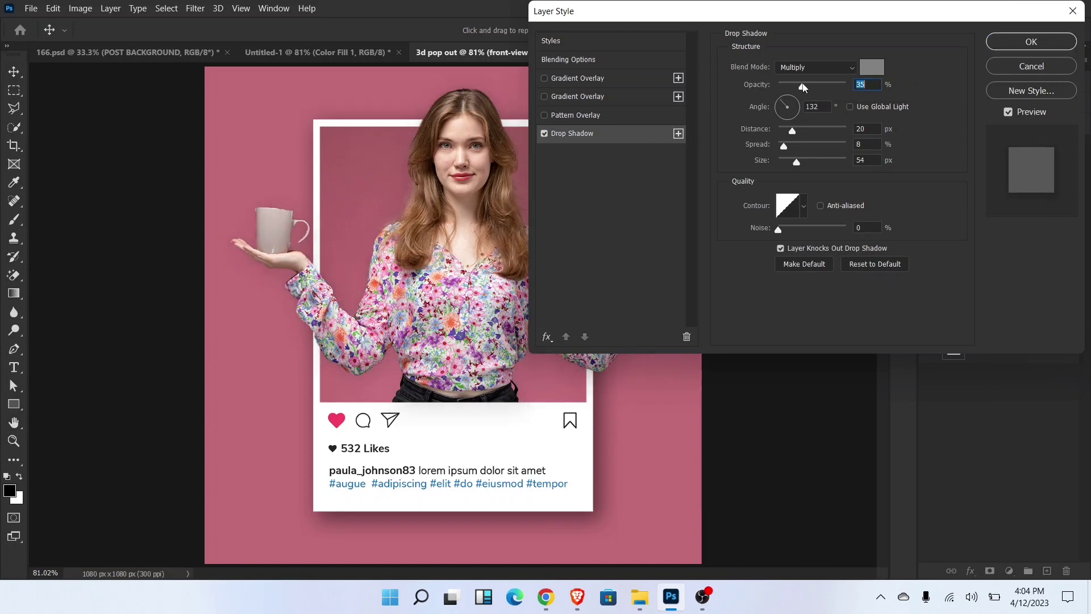
left_click_drag(796, 134, 785, 131)
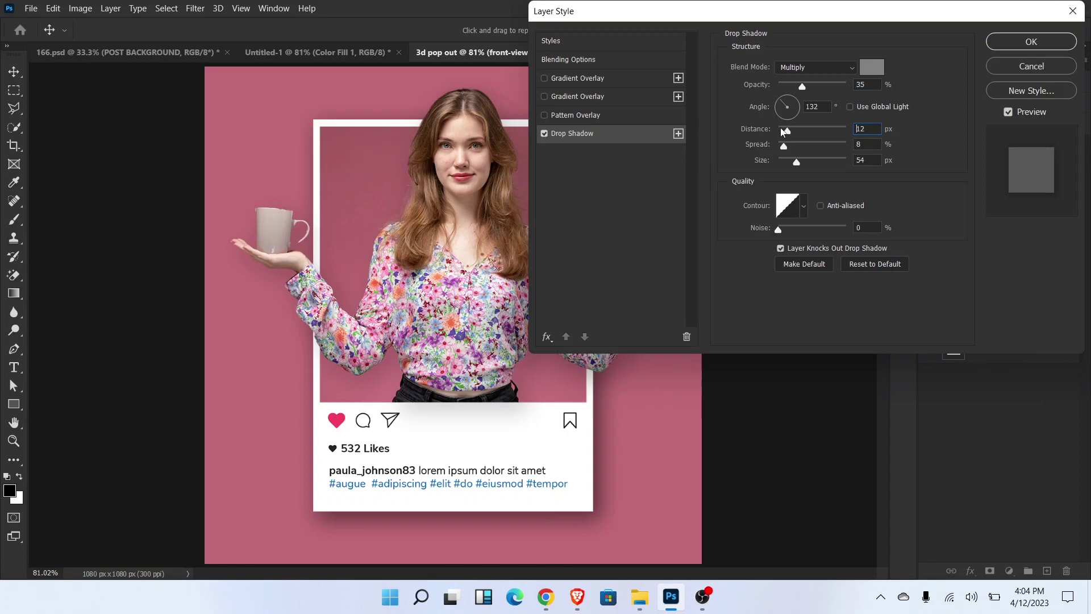
left_click(788, 131)
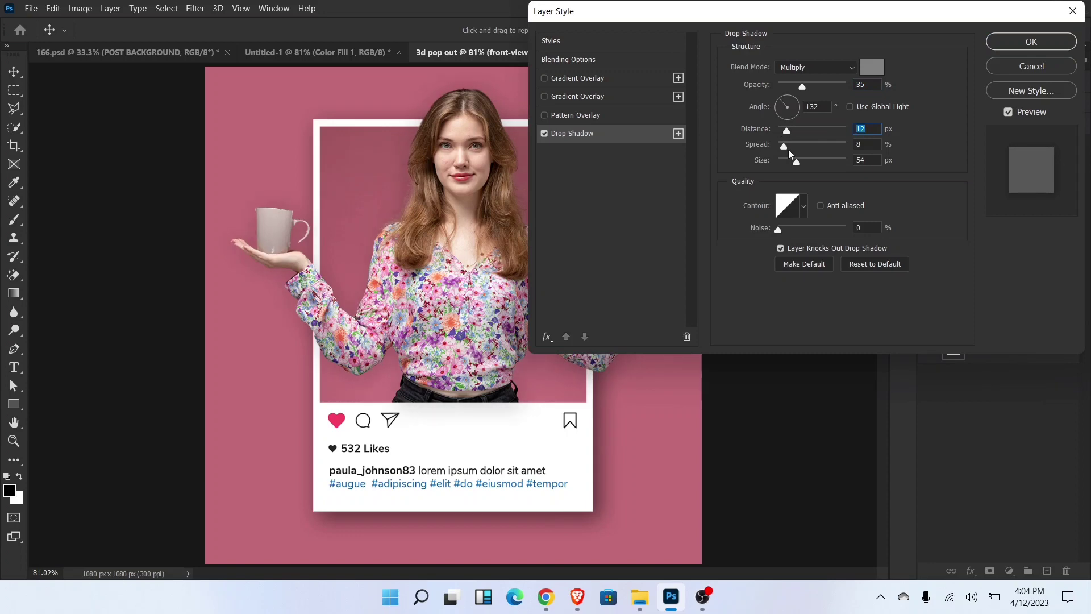
left_click(789, 147)
left_click_drag(790, 147, 789, 163)
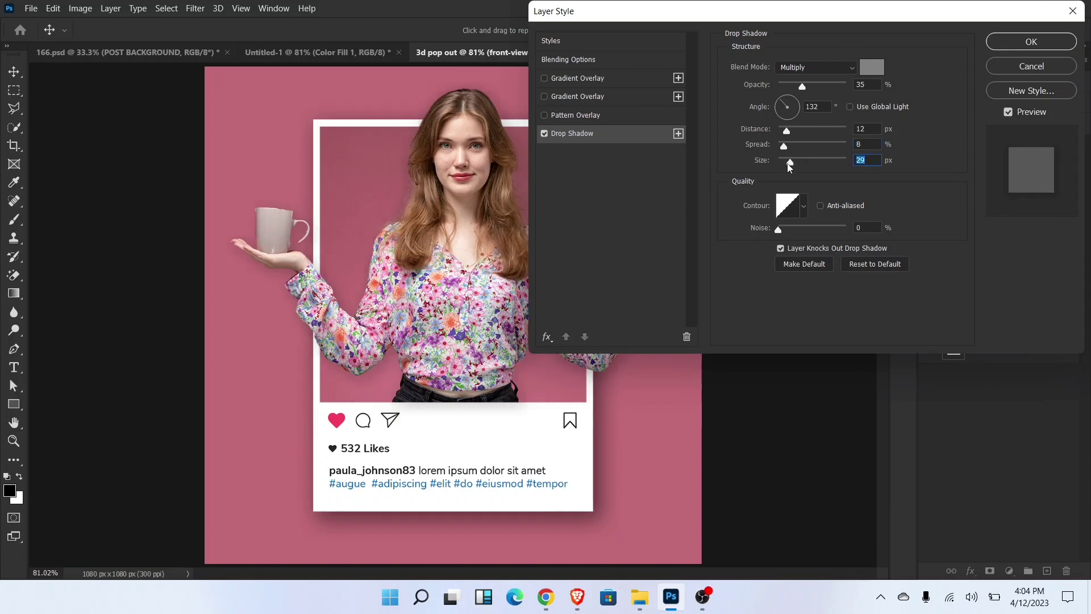
left_click_drag(810, 88, 822, 87)
left_click(1015, 46)
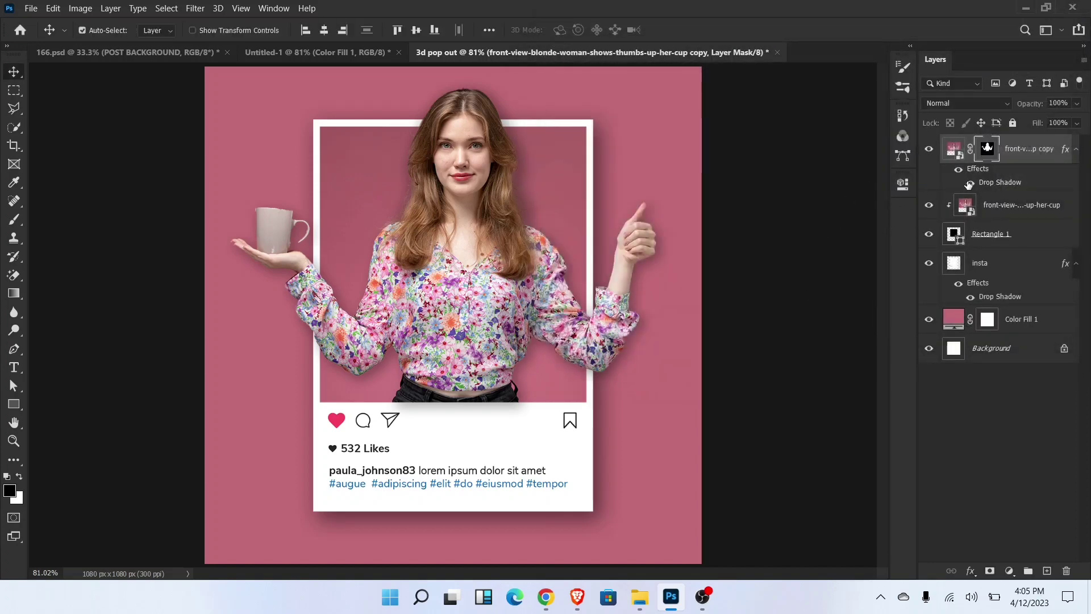
left_click(970, 183)
left_click(970, 183)
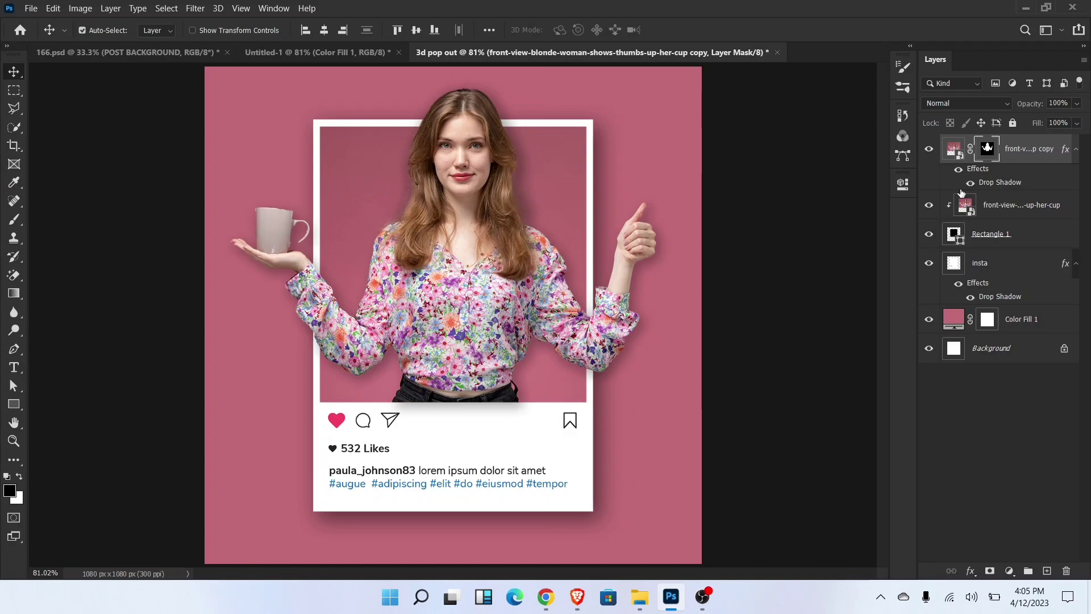